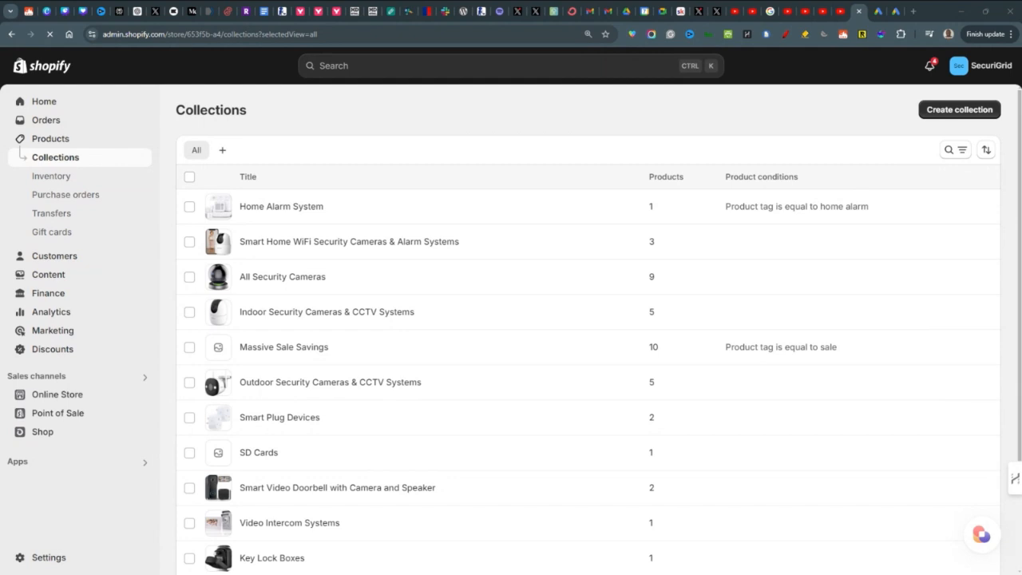
Step: Go to the online store's list of pages and start adding a new page
click(83, 400)
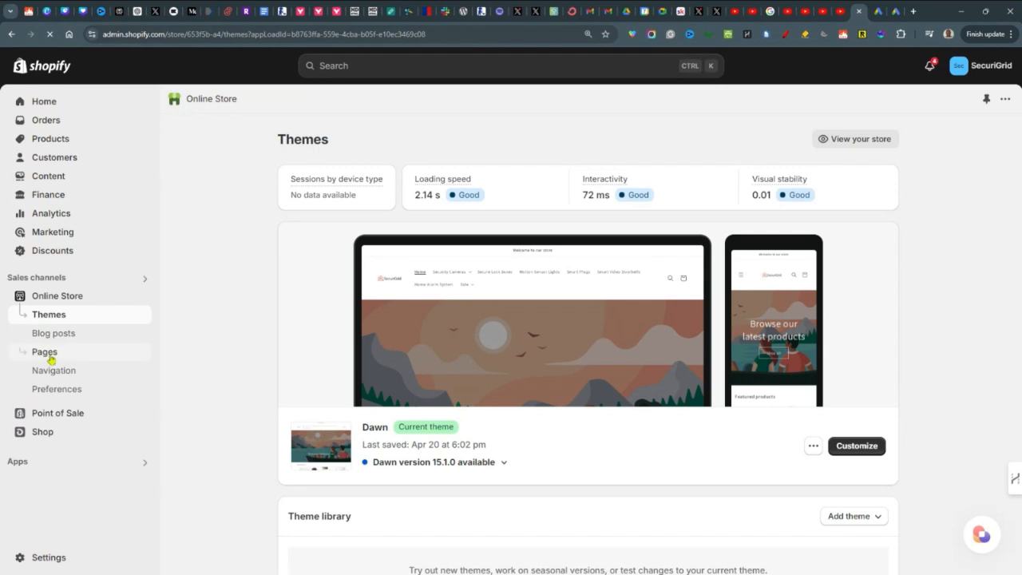
click(45, 352)
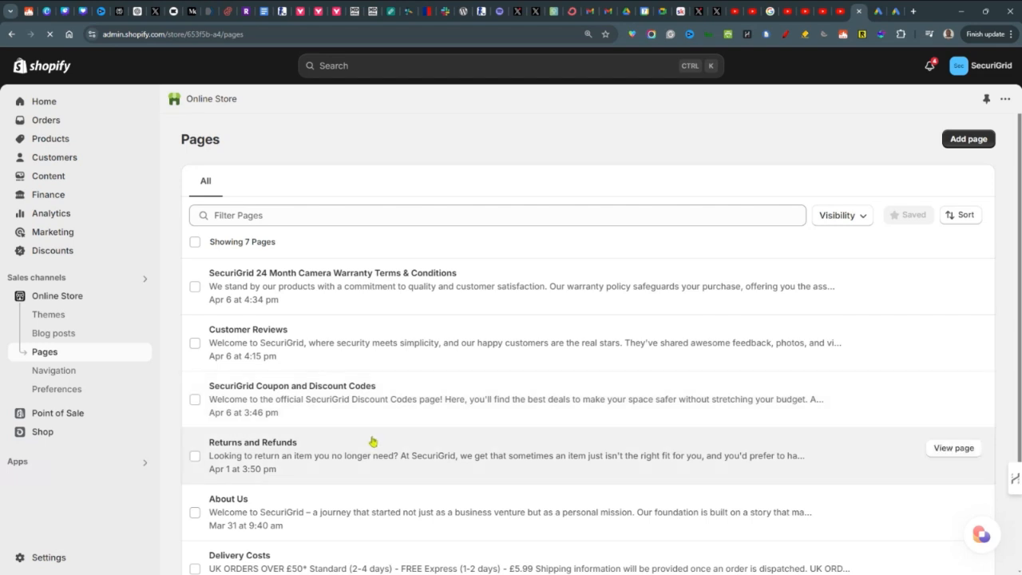
scroll(373, 434, down, 2)
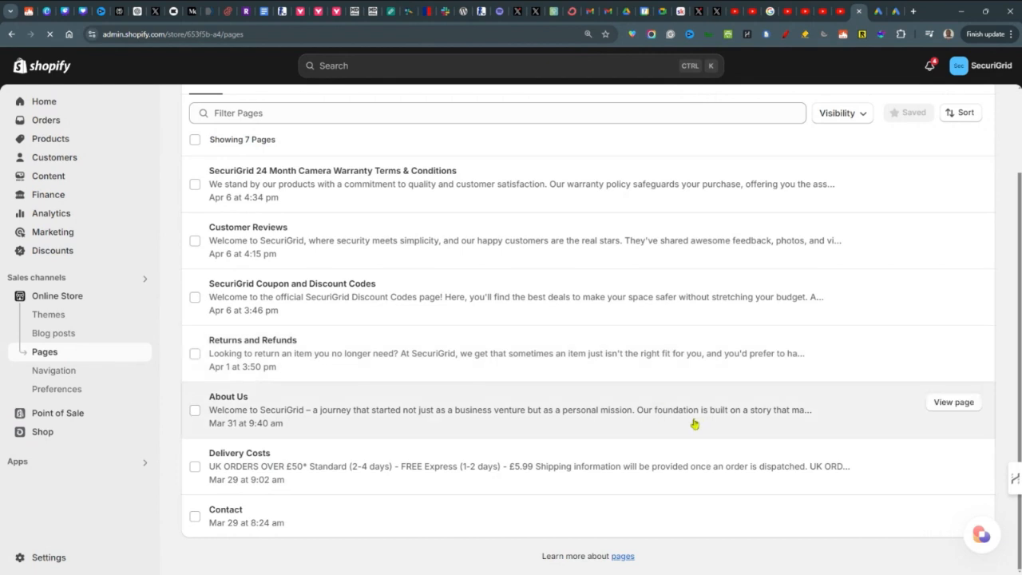
scroll(690, 422, up, 2)
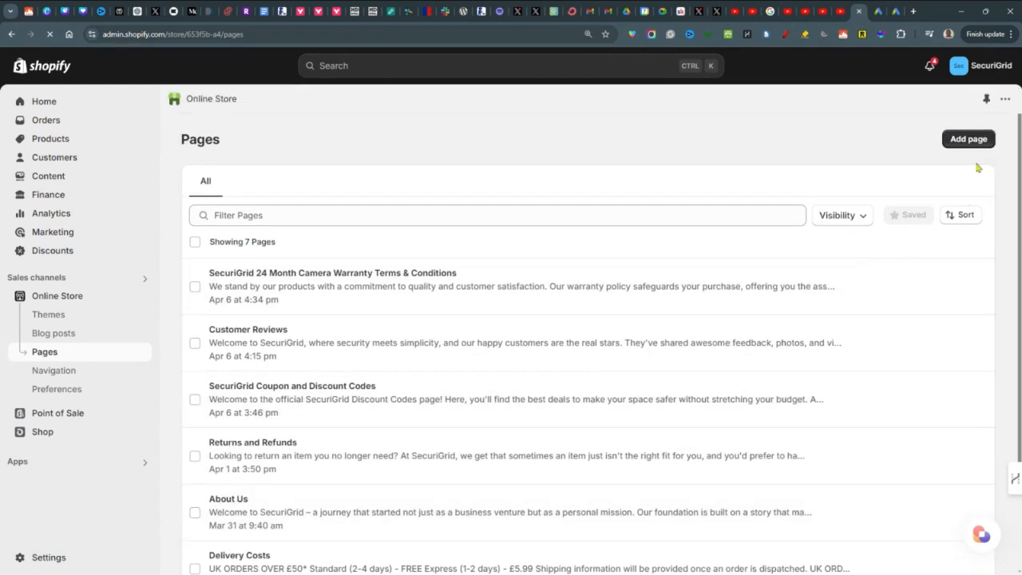
click(975, 141)
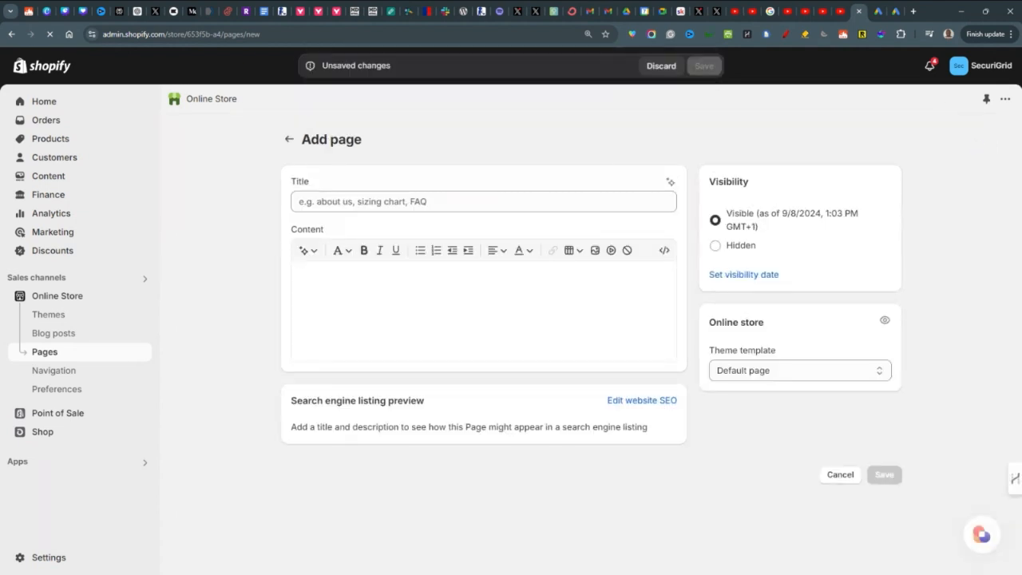
Step: Title the page "About Us" and paste the prepared "About TechInnovate Solutions" text as its content
click(393, 201)
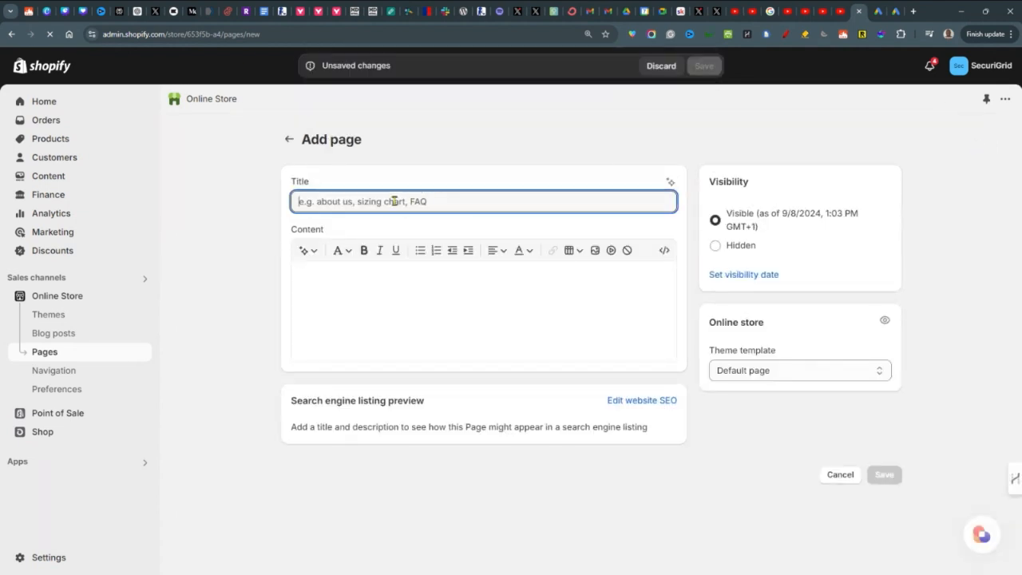
click(367, 280)
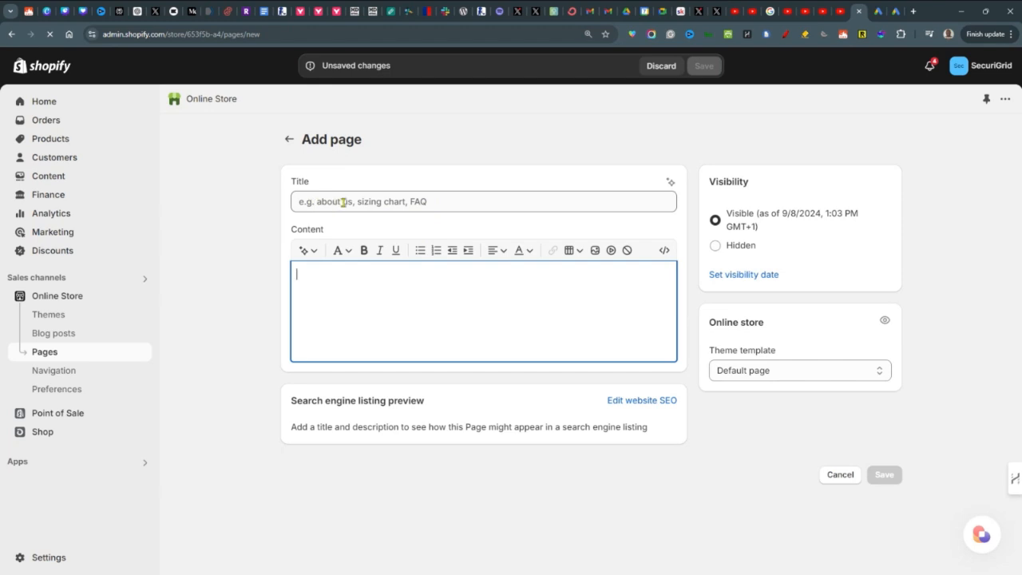
click(439, 201)
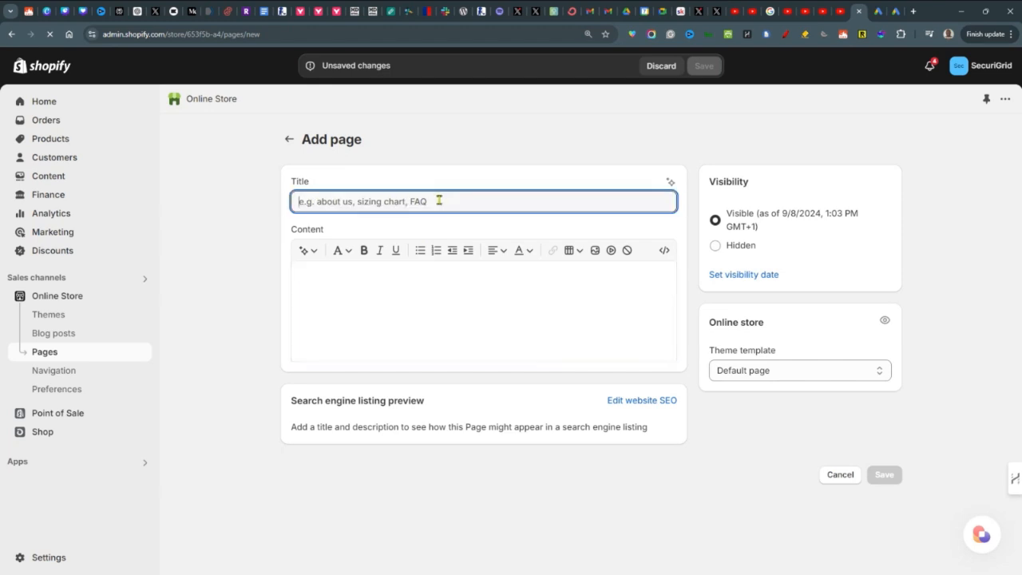
text(About Us)
key(Tab)
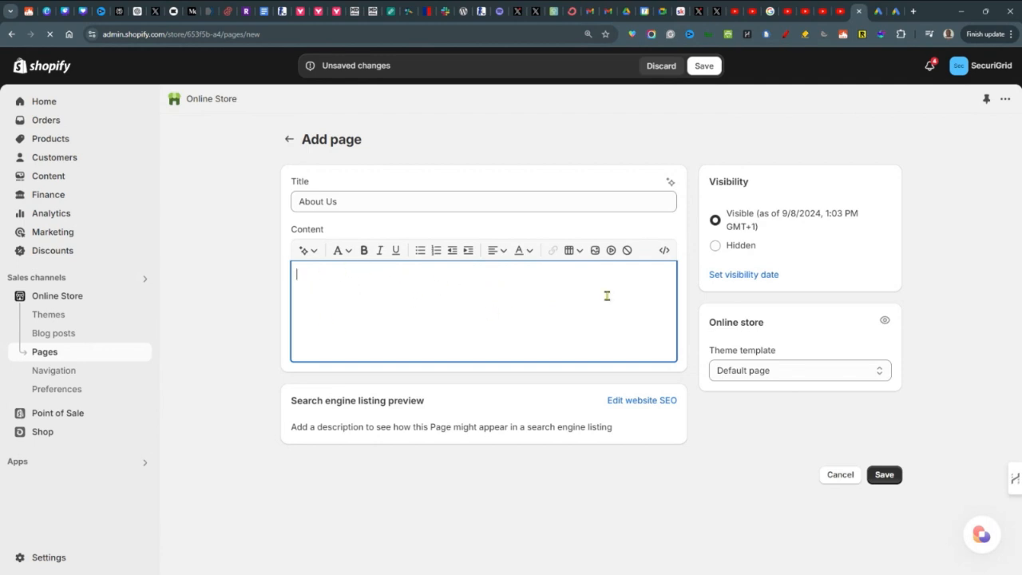
key(ctrl+v)
Step: Review the pasted content's headings and sections, from the company introduction to Contact Us
drag(598, 285, 295, 276)
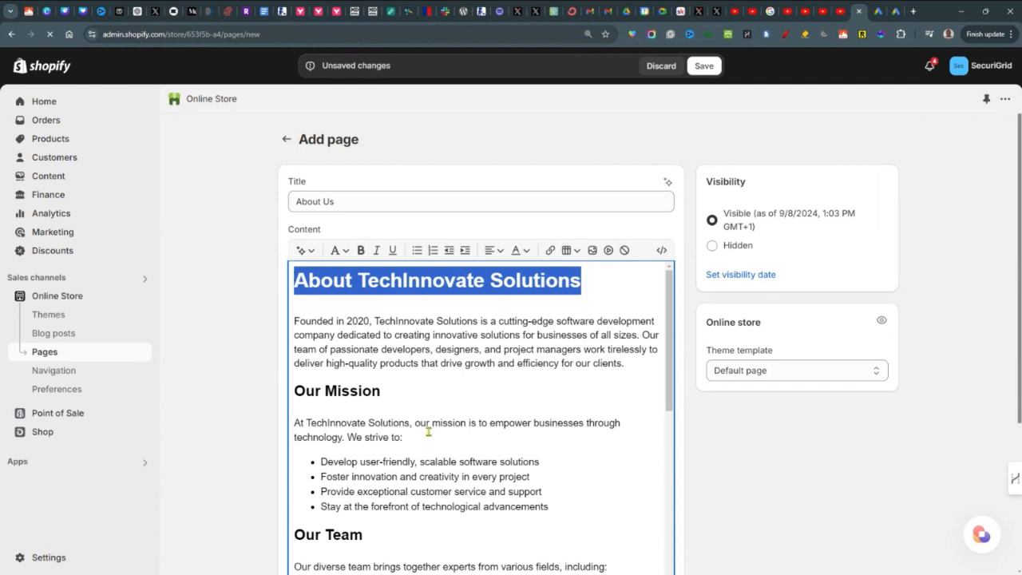
drag(399, 388, 269, 388)
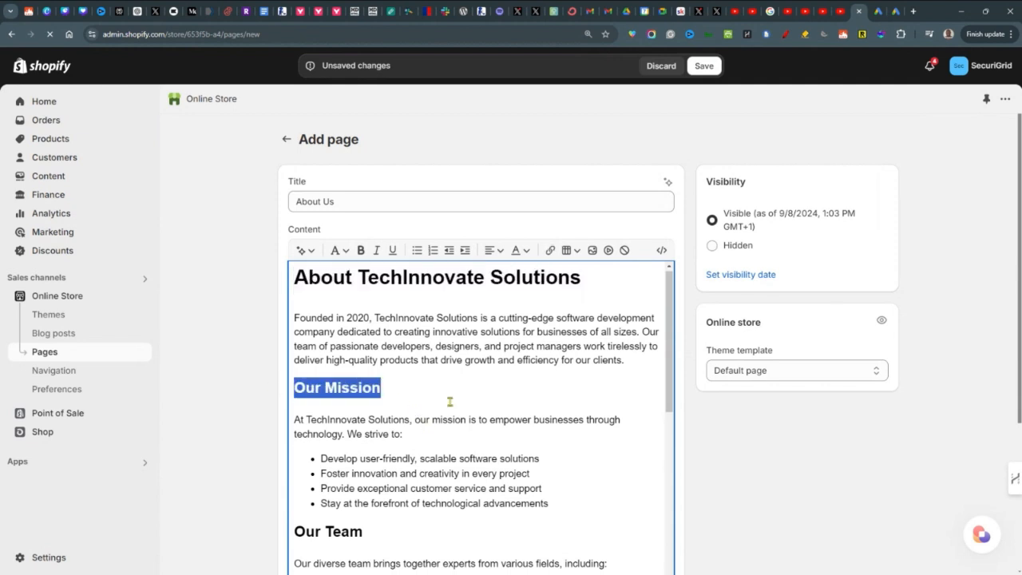
scroll(450, 402, down, 2)
drag(365, 375, 294, 374)
scroll(427, 325, down, 3)
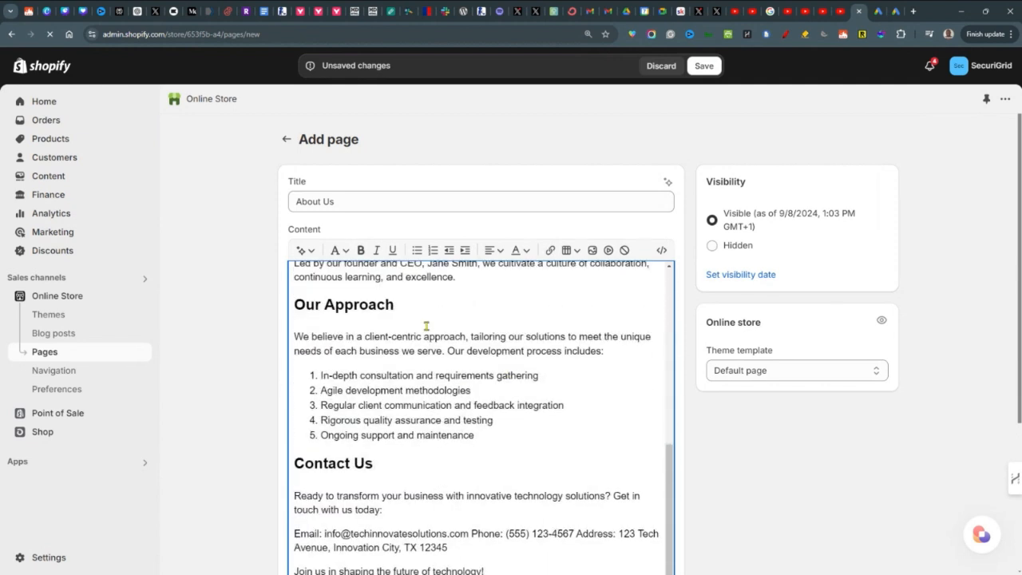
drag(427, 325, 265, 314)
click(404, 471)
scroll(532, 376, down, 2)
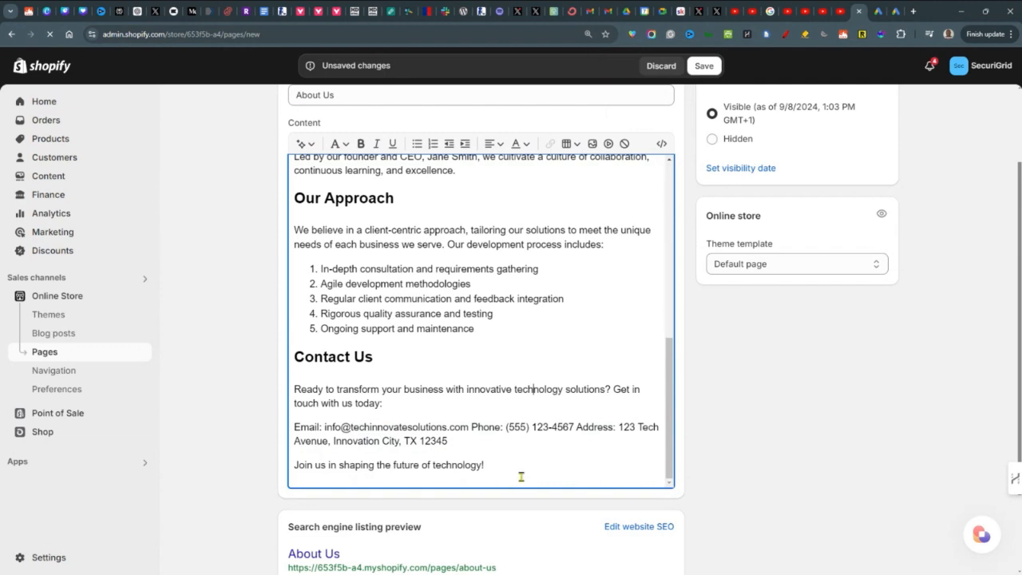
drag(520, 474, 298, 355)
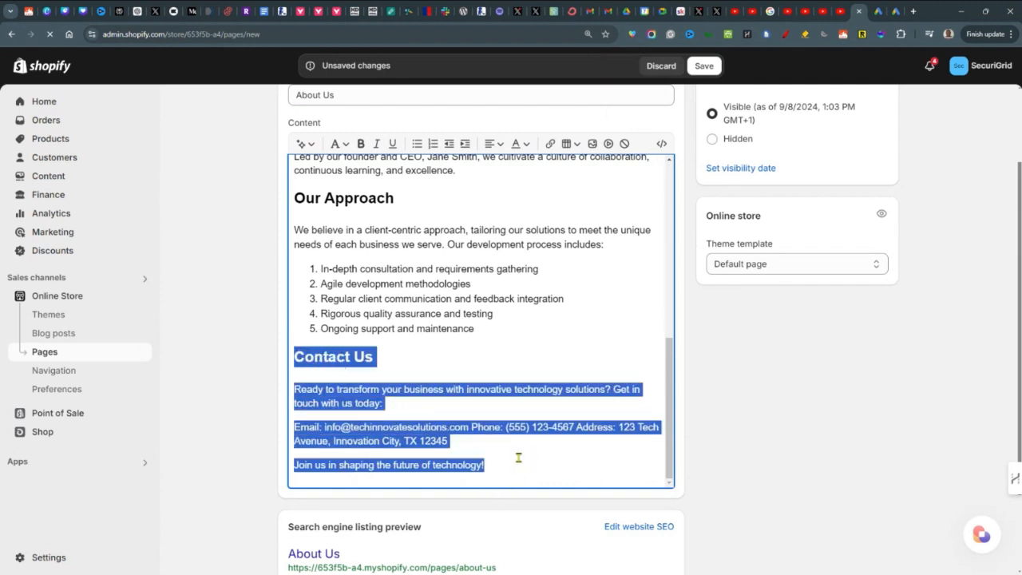
scroll(507, 460, up, 5)
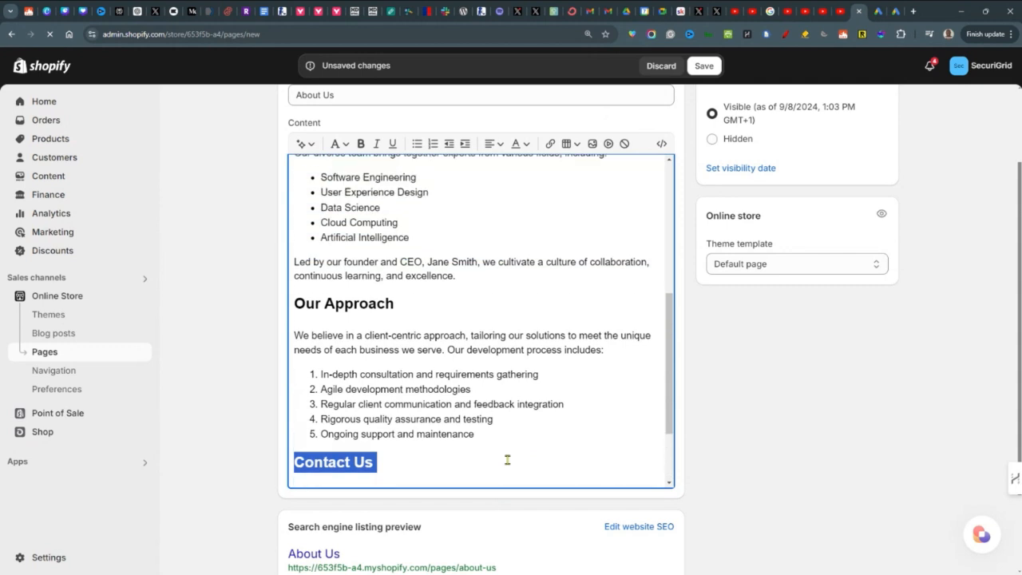
scroll(507, 460, up, 3)
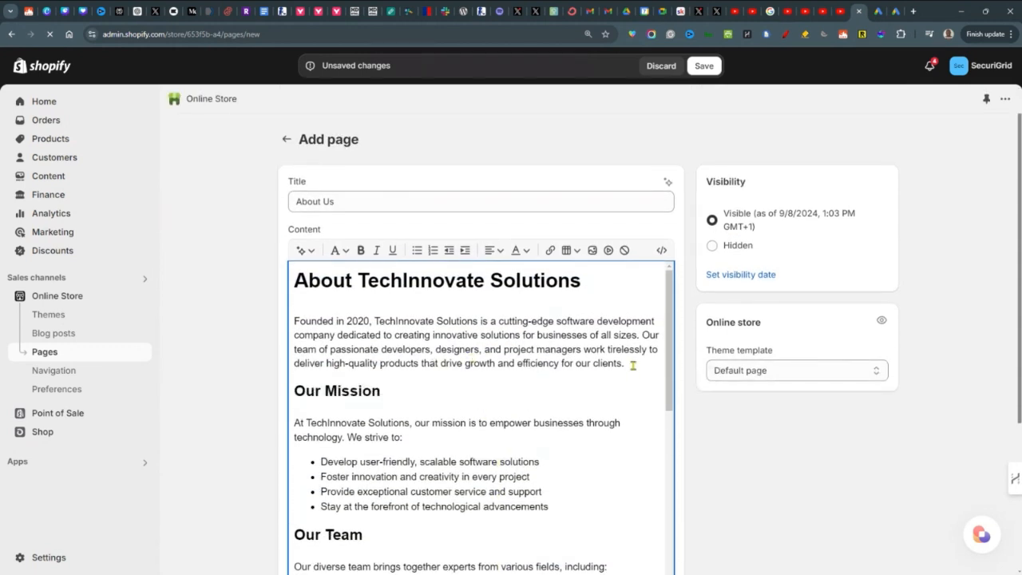
drag(632, 365, 294, 272)
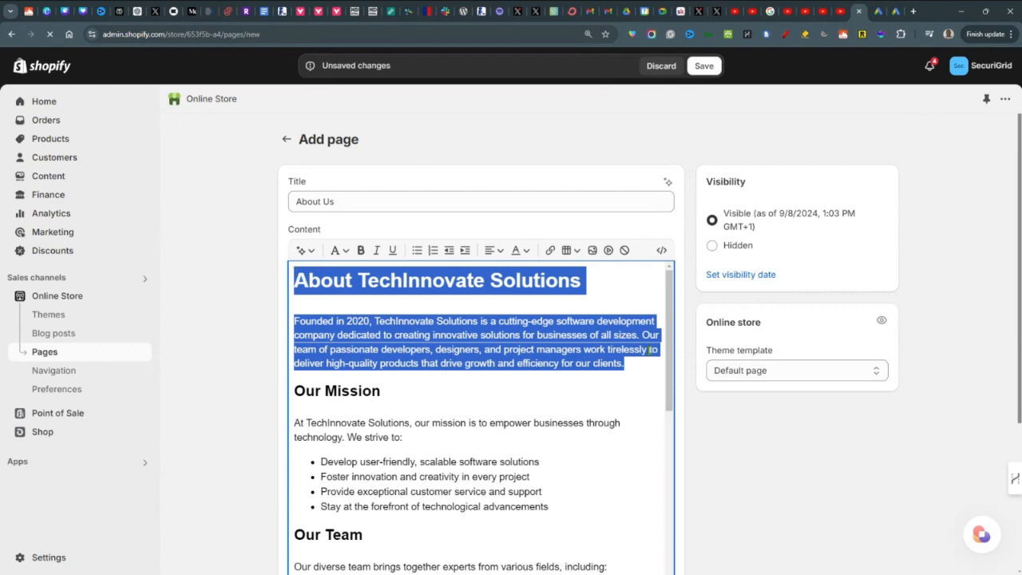
Step: Examine the HTML source of the page content, then return to the formatted view
click(661, 252)
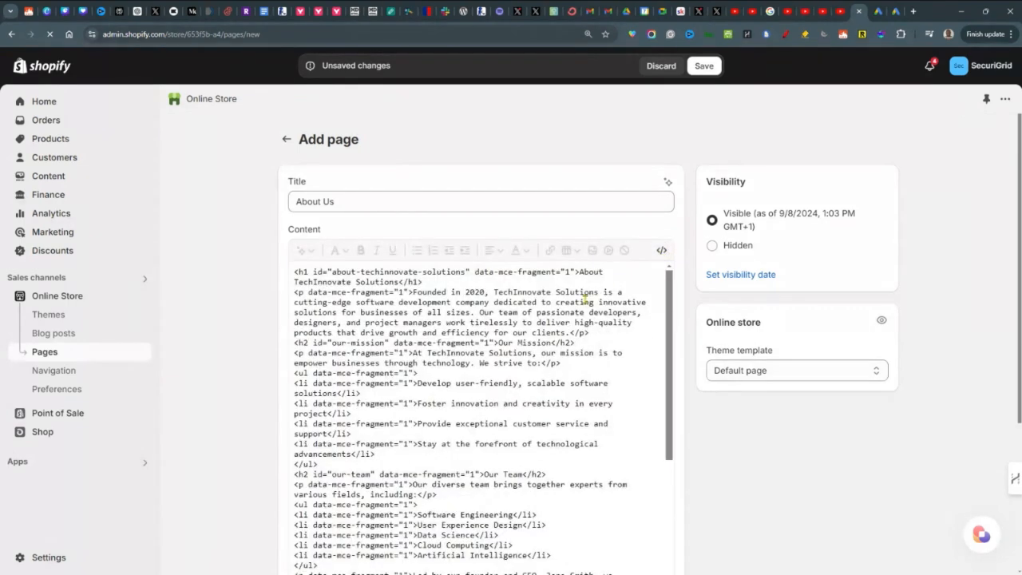
drag(668, 299, 668, 435)
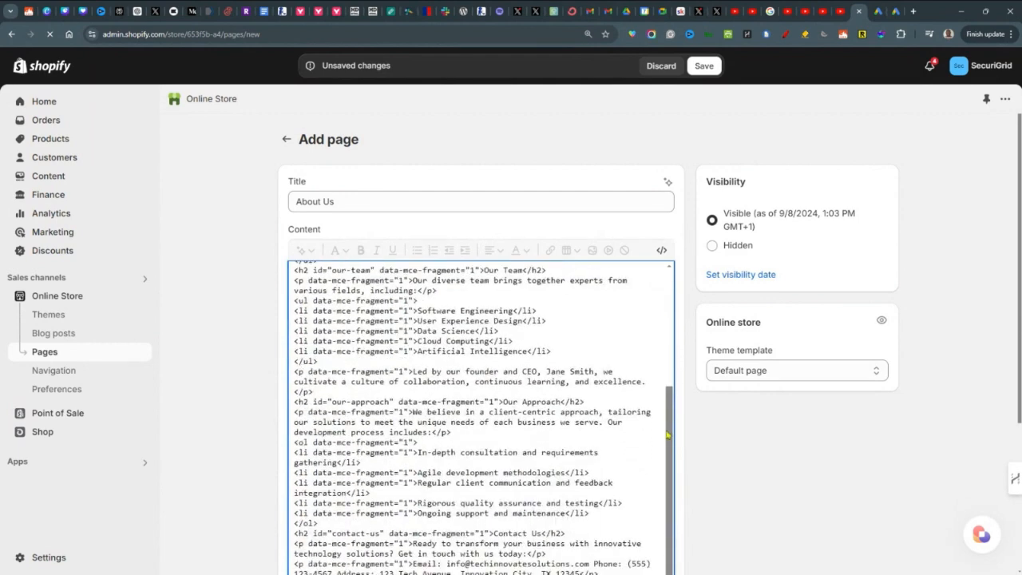
scroll(605, 503, down, 2)
drag(644, 479, 598, 436)
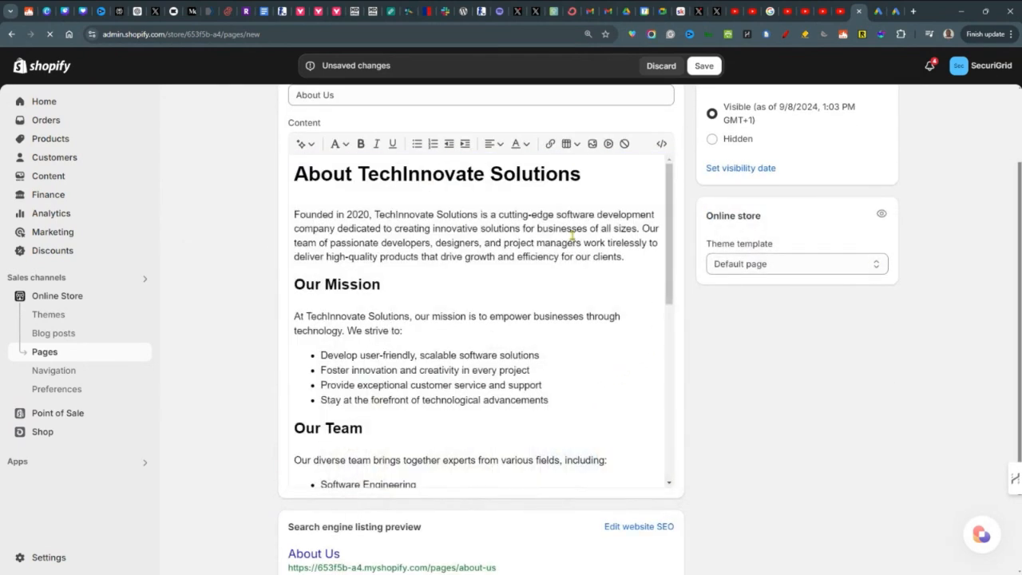
Step: Look at the image picker and the video embed dialog for the content below the introduction, inserting nothing
click(593, 144)
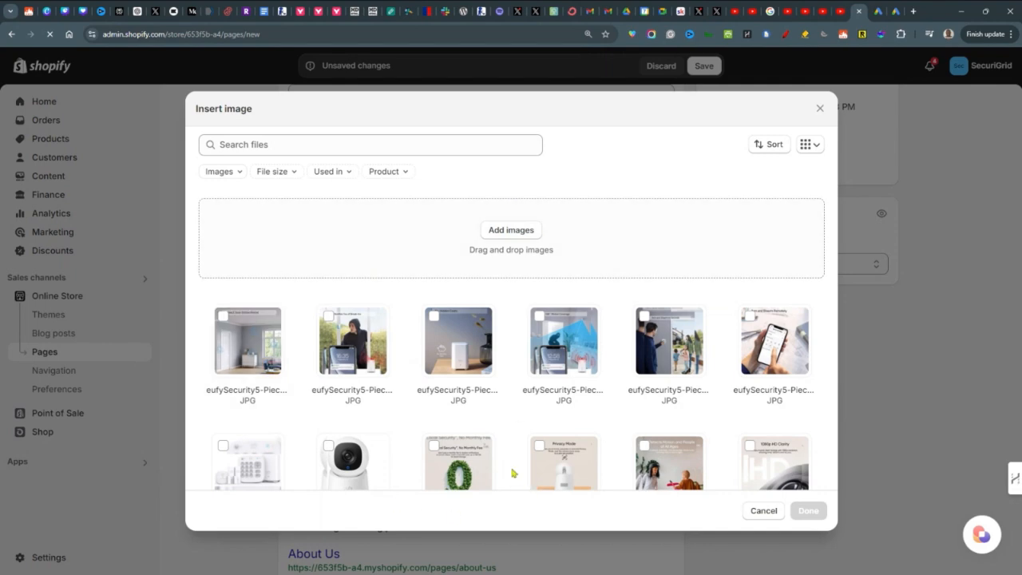
scroll(513, 421, down, 2)
scroll(513, 422, up, 2)
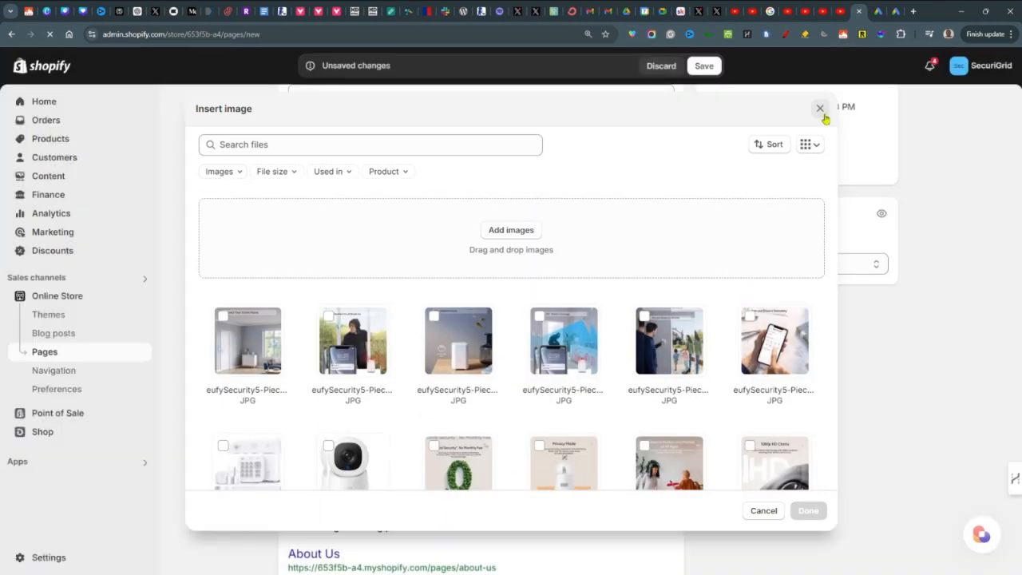
click(819, 108)
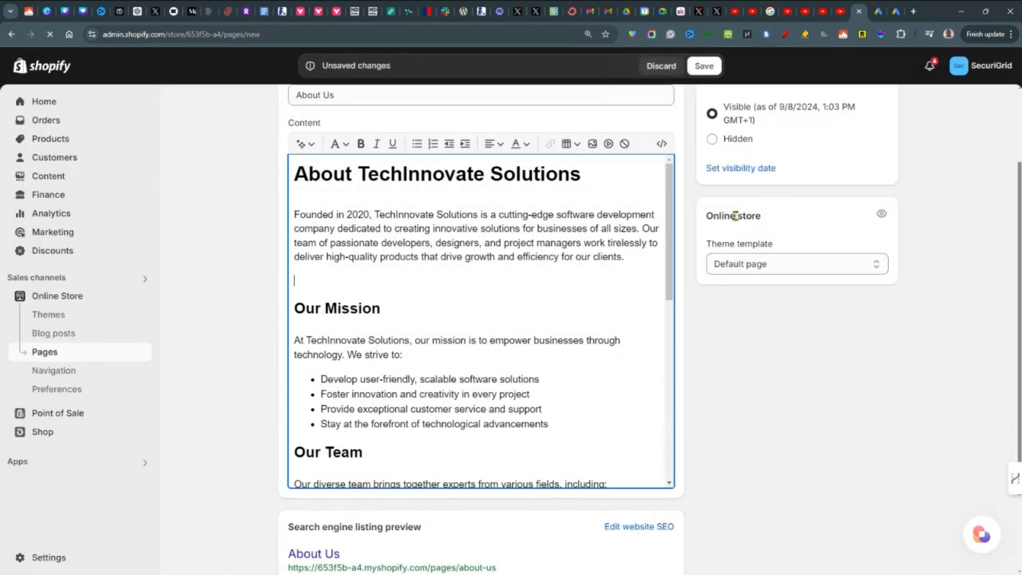
click(608, 144)
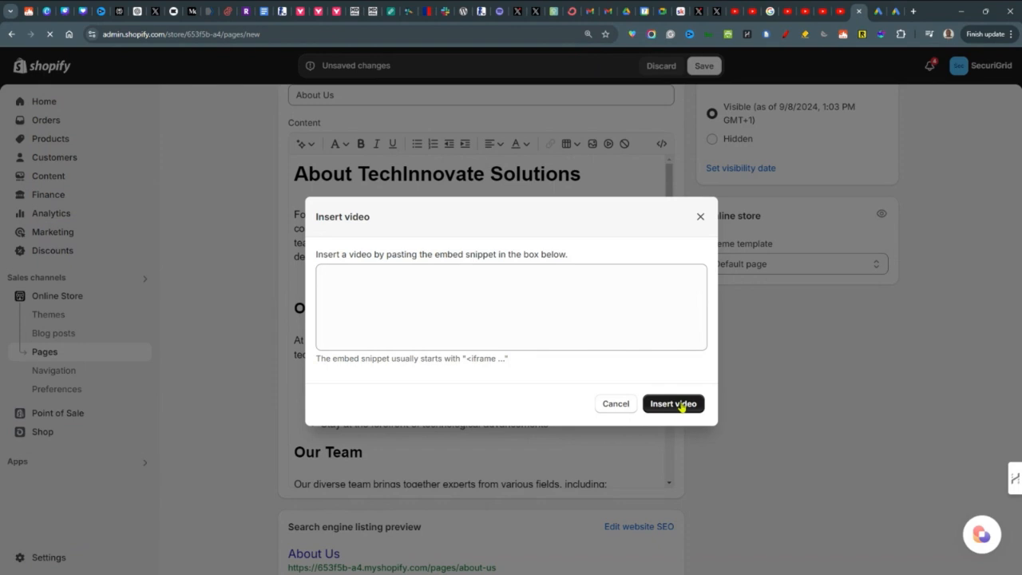
click(701, 217)
click(316, 283)
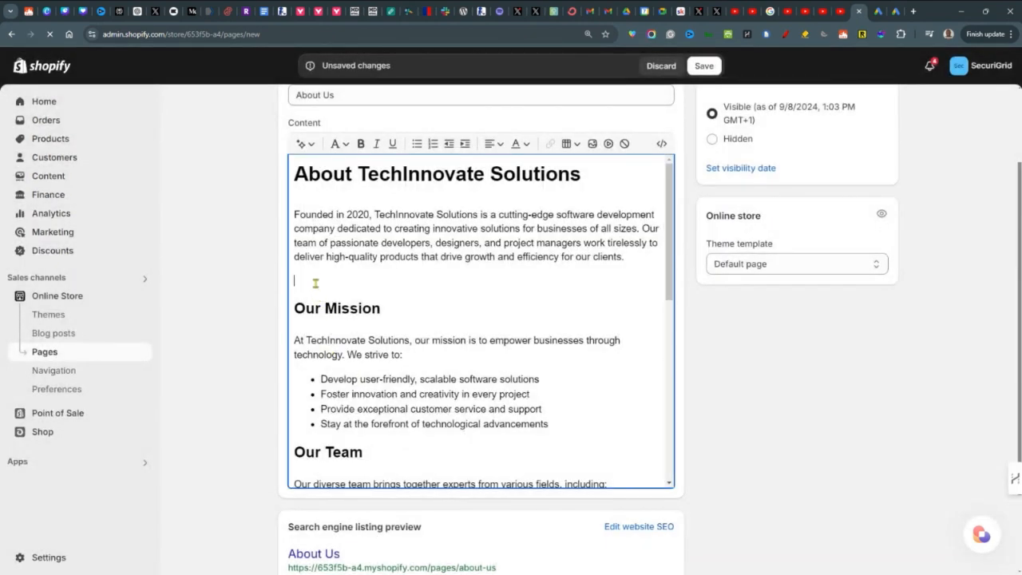
Step: Change the page title to "About Us 2", set its visibility to Hidden and save the page
scroll(349, 201, up, 2)
click(348, 201)
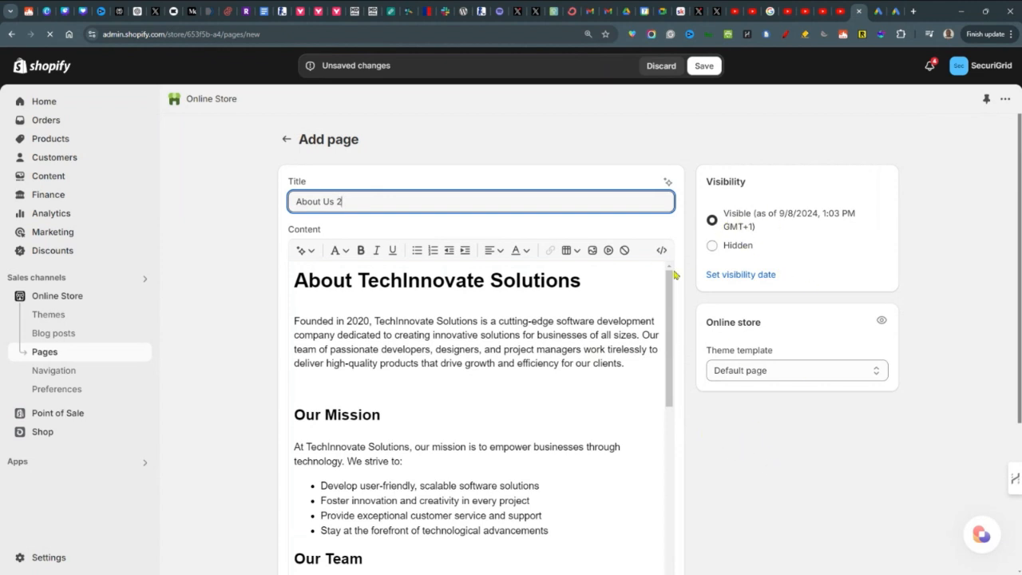
click(713, 246)
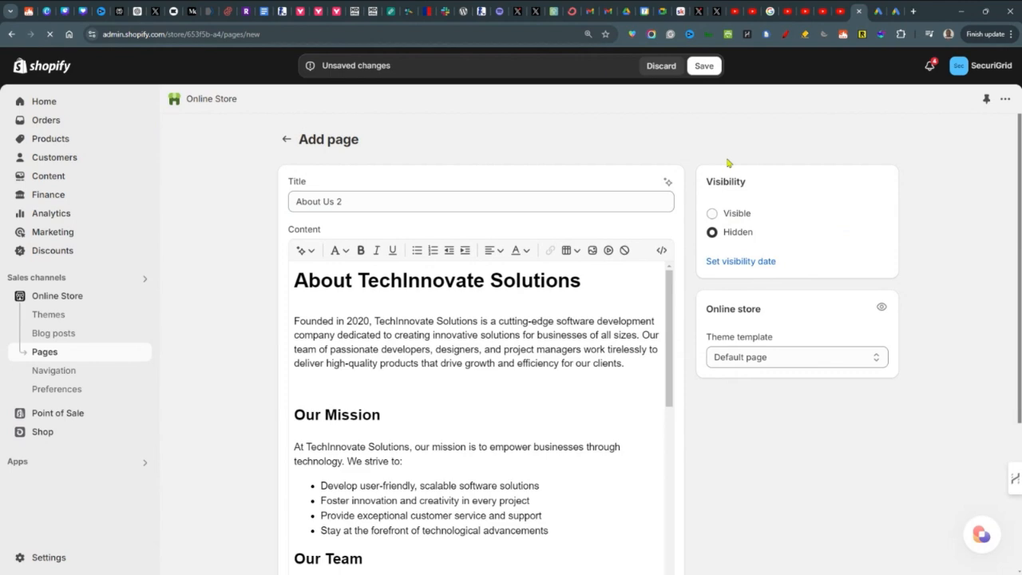
click(703, 66)
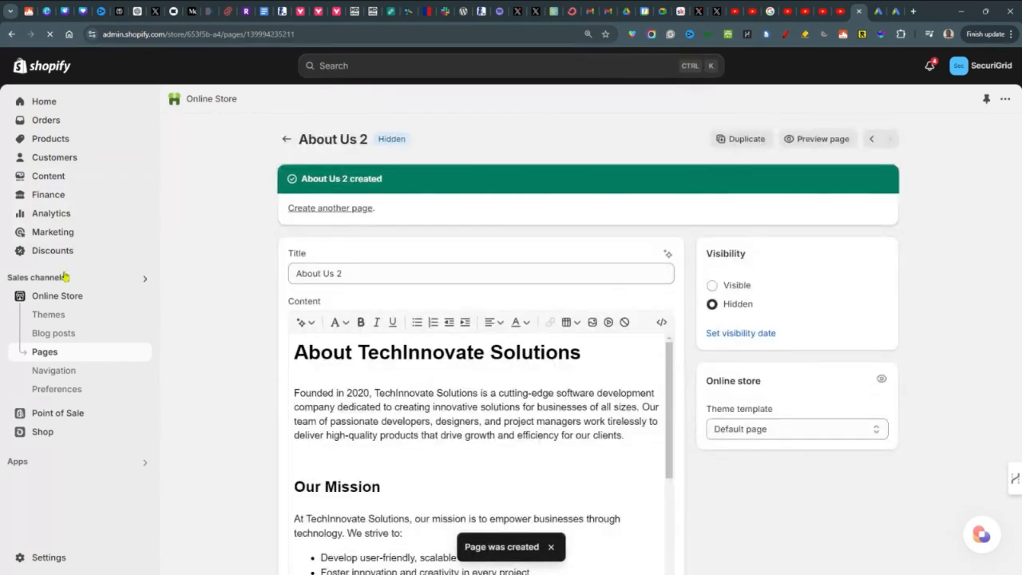
Step: Reopen the About Us 2 page from the pages list, set its visibility to Visible and save it
click(45, 355)
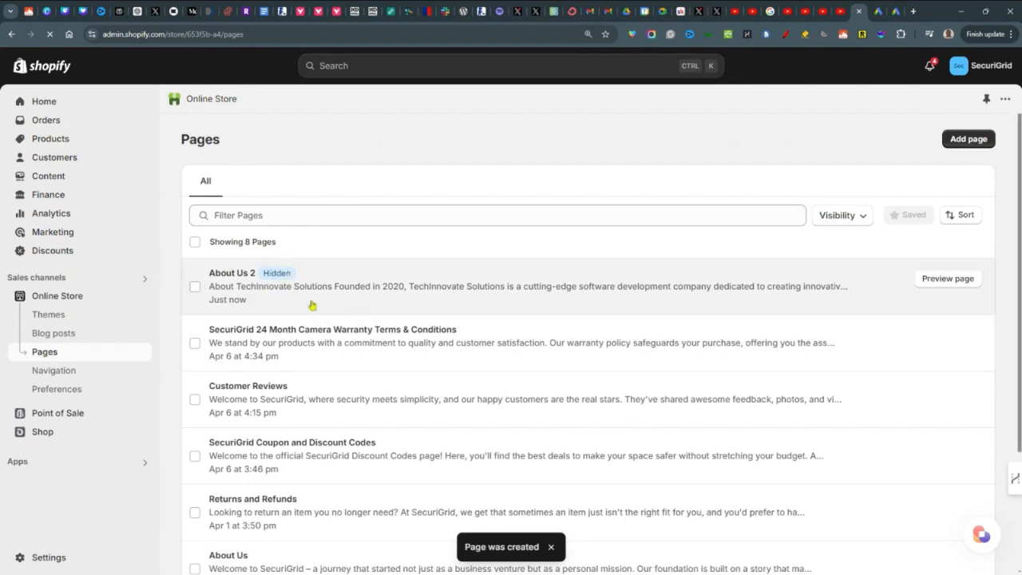
click(455, 297)
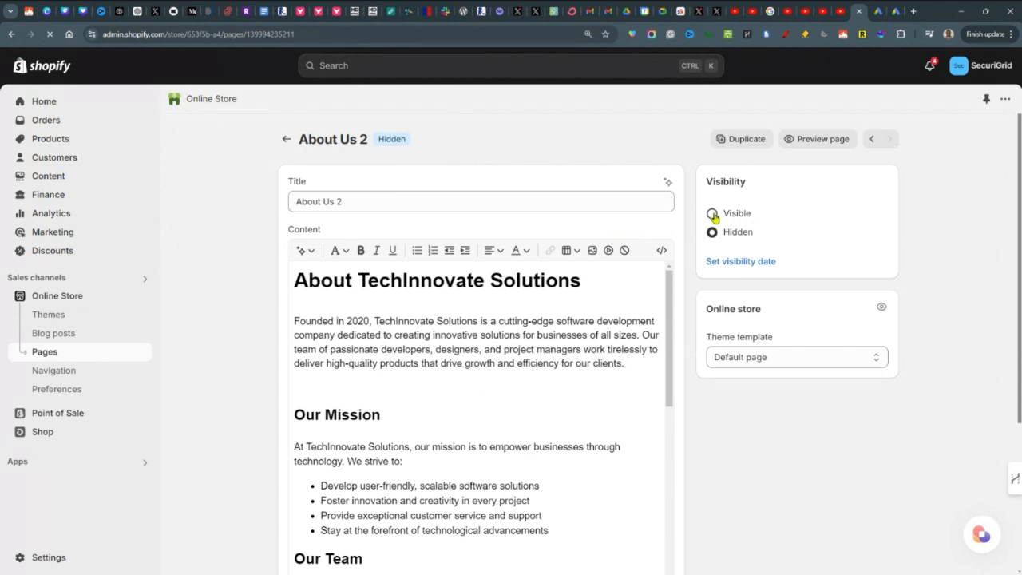
click(711, 214)
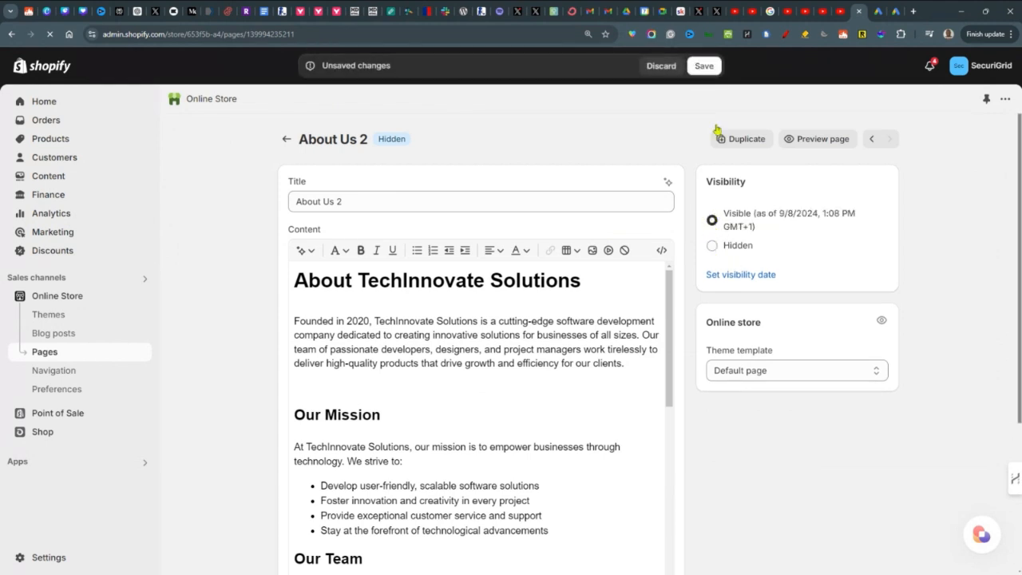
click(703, 65)
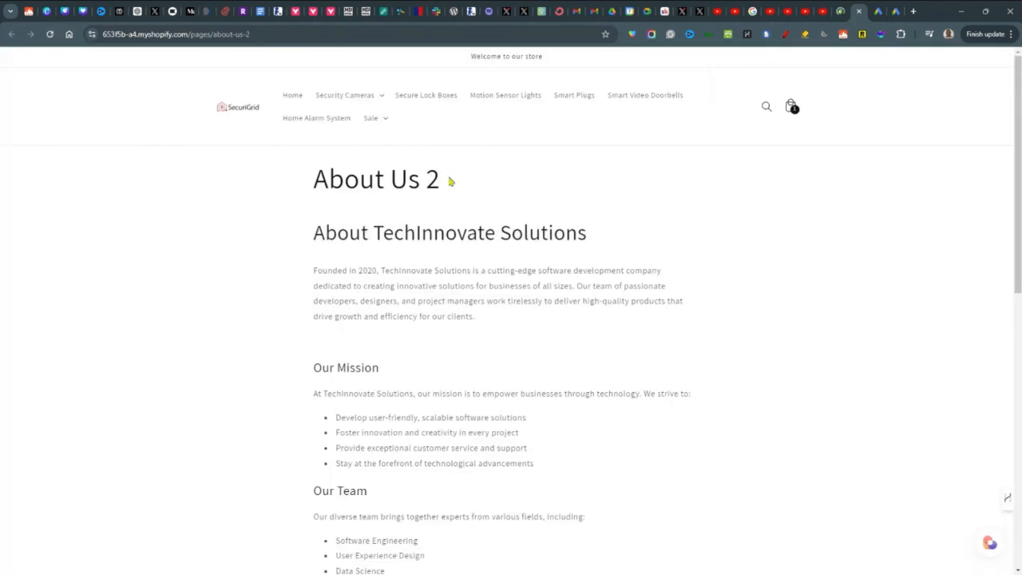
Step: Check the title and body text of the live About Us 2 page on the storefront, then return to the Shopify admin
drag(452, 180, 266, 192)
drag(477, 317, 359, 314)
scroll(360, 288, down, 4)
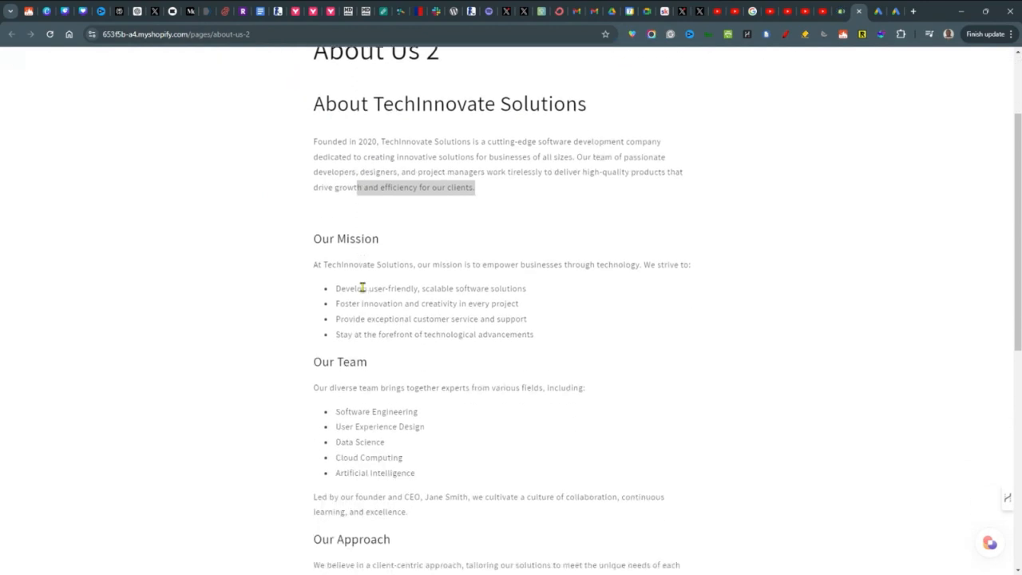
scroll(360, 287, up, 4)
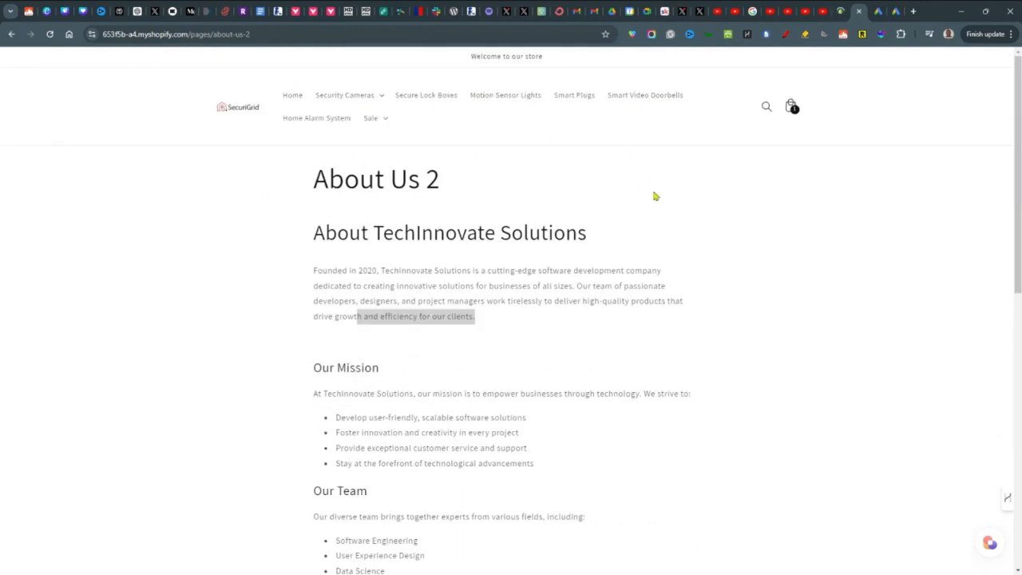
click(840, 12)
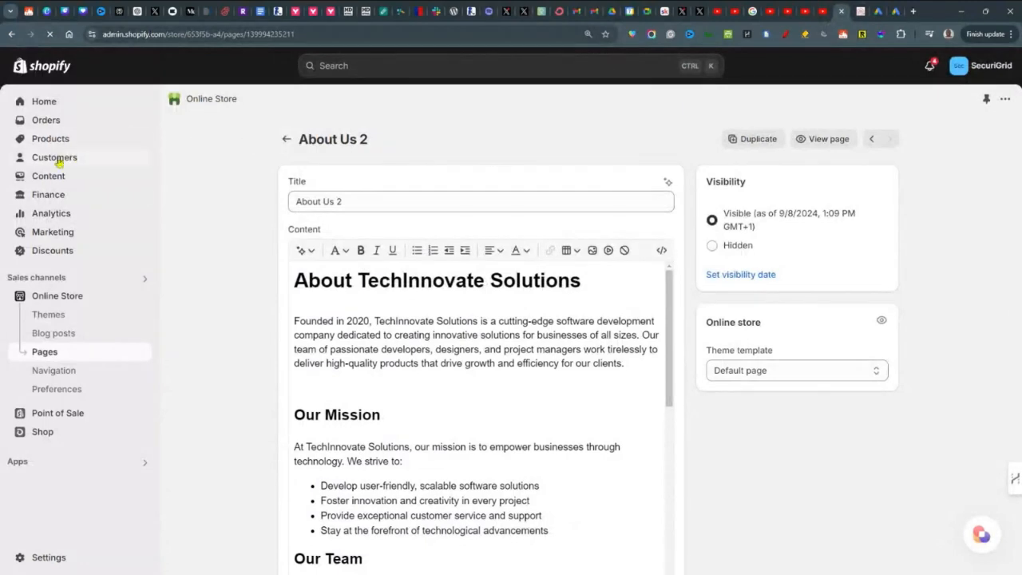
Step: Add an "About Us" item under Sale in the store's main menu, linked to the About Us 2 page
click(68, 371)
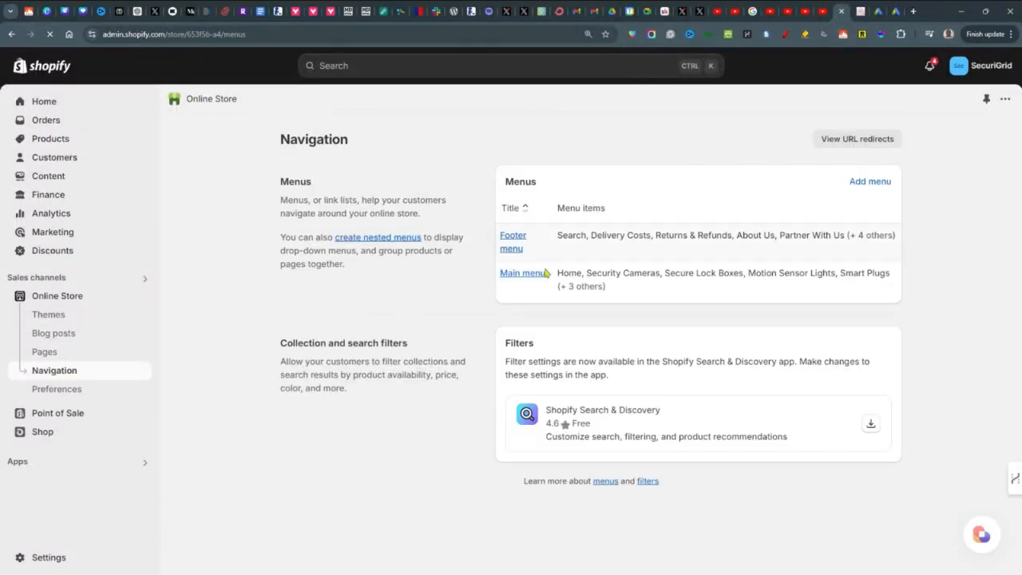
click(518, 276)
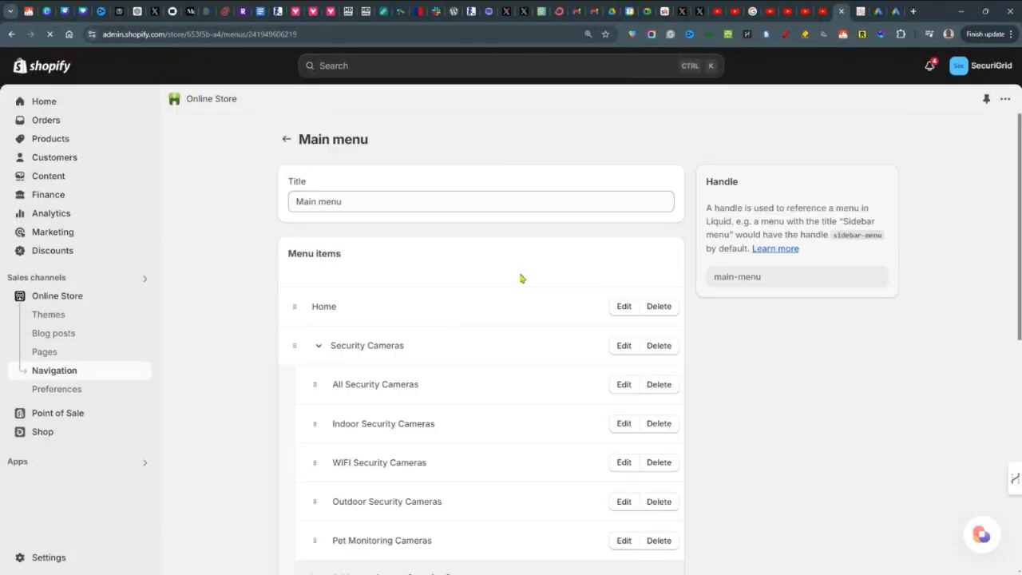
scroll(775, 343, down, 3)
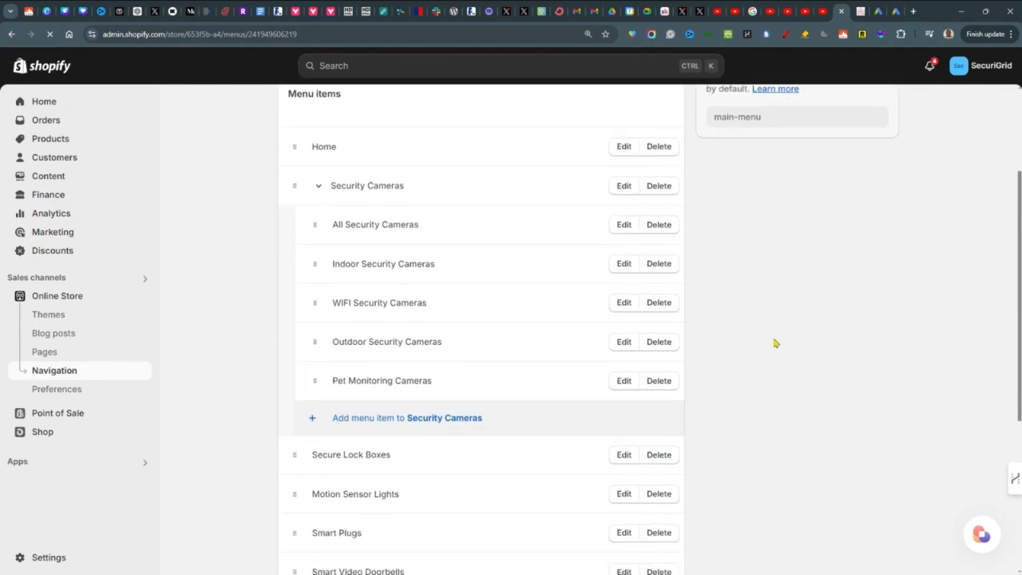
scroll(775, 343, down, 3)
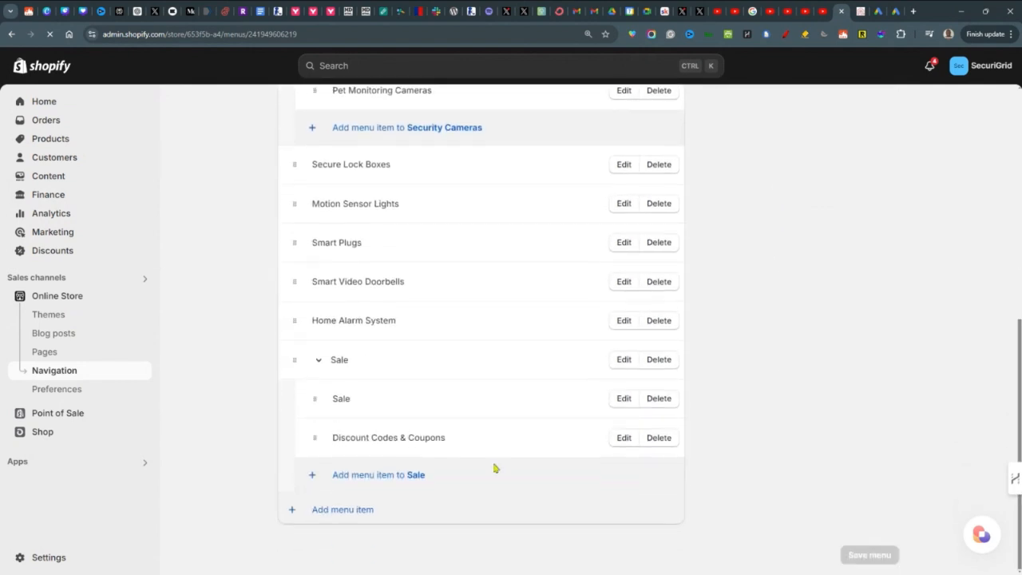
click(361, 480)
click(828, 189)
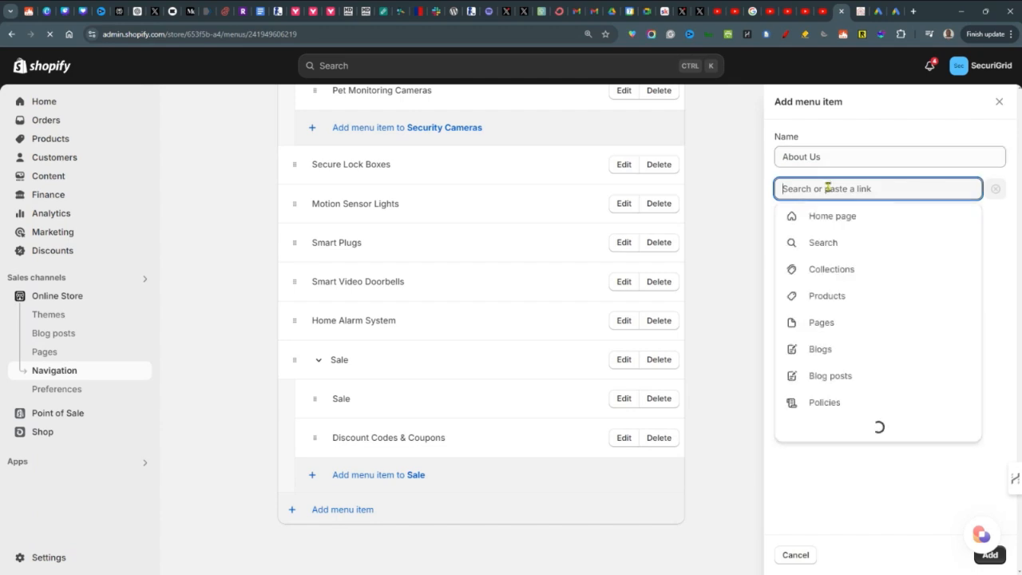
text(about)
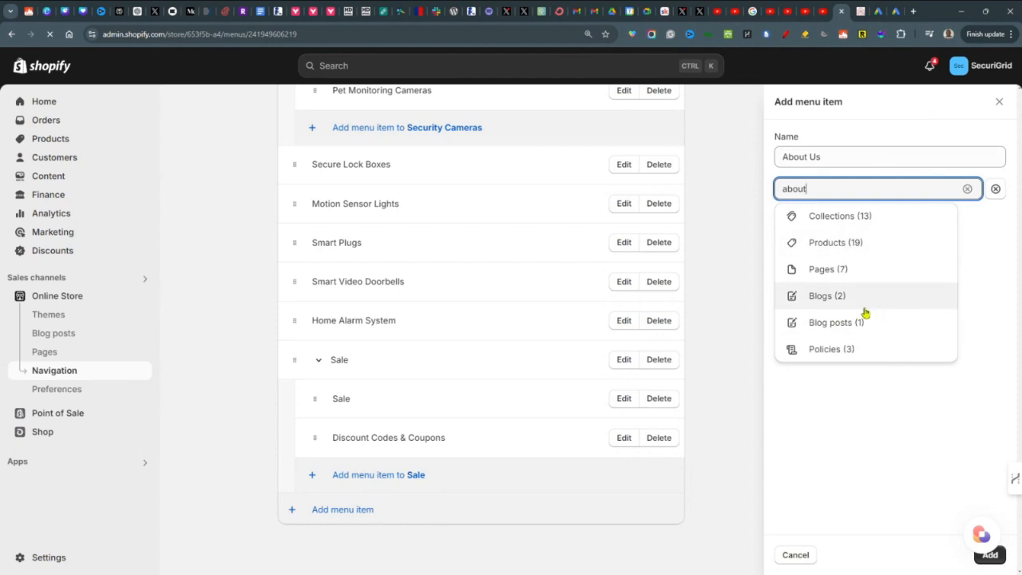
click(839, 272)
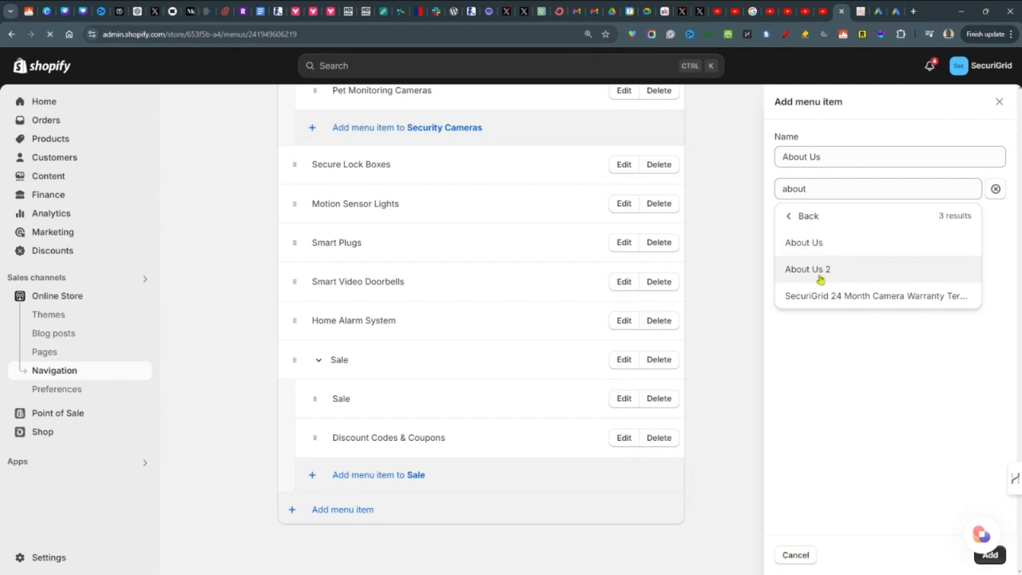
click(821, 271)
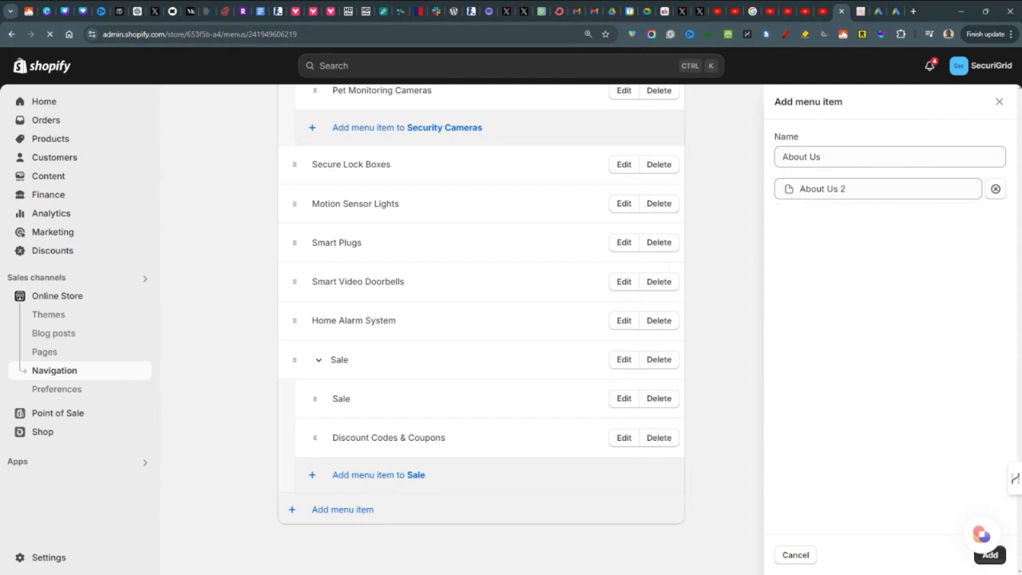
click(990, 555)
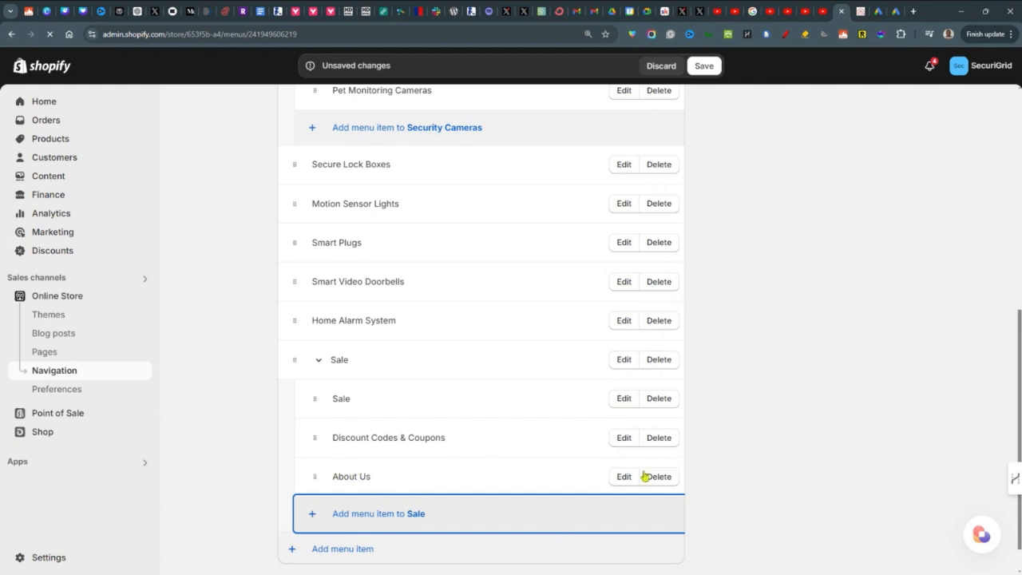
Step: Move the About Us item to the top level between Home and Security Cameras and save the main menu
scroll(673, 487, up, 4)
scroll(665, 483, down, 5)
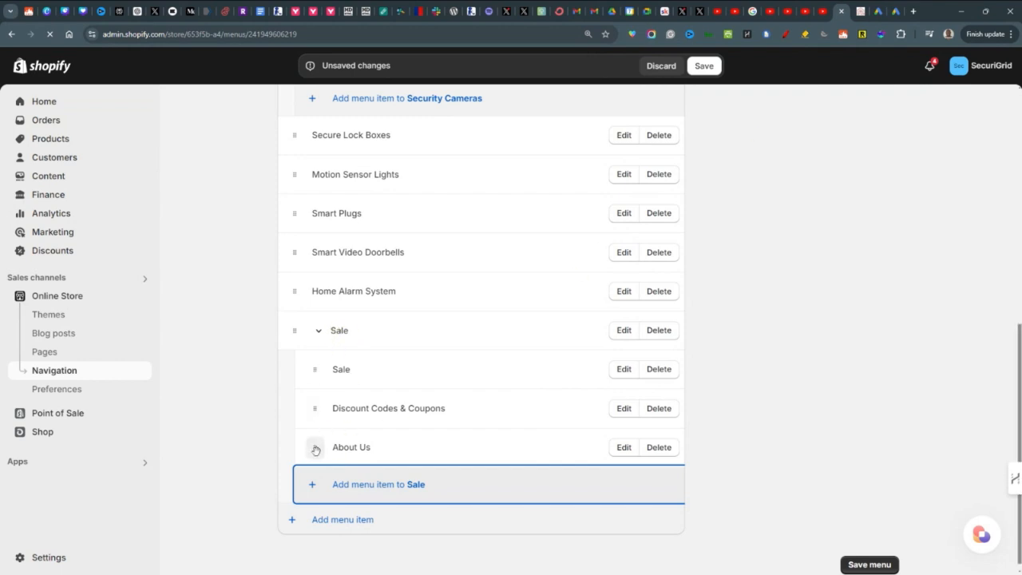
drag(316, 449, 306, 212)
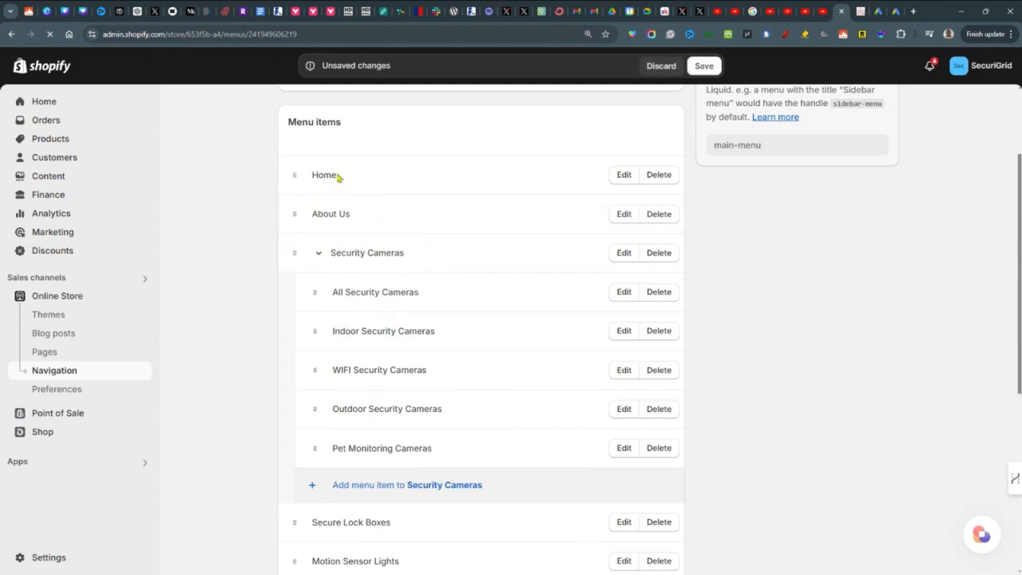
click(703, 65)
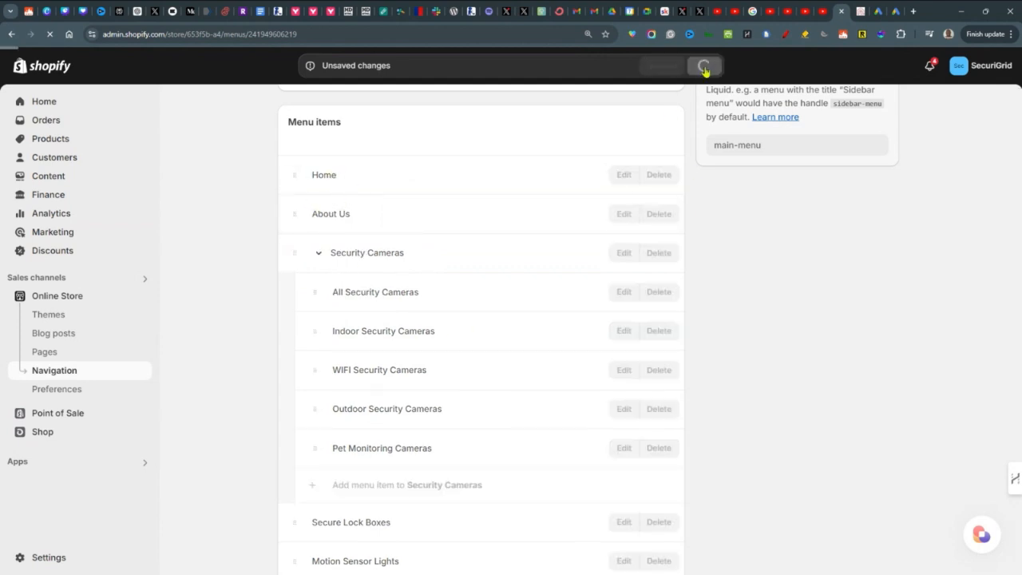
scroll(804, 289, up, 2)
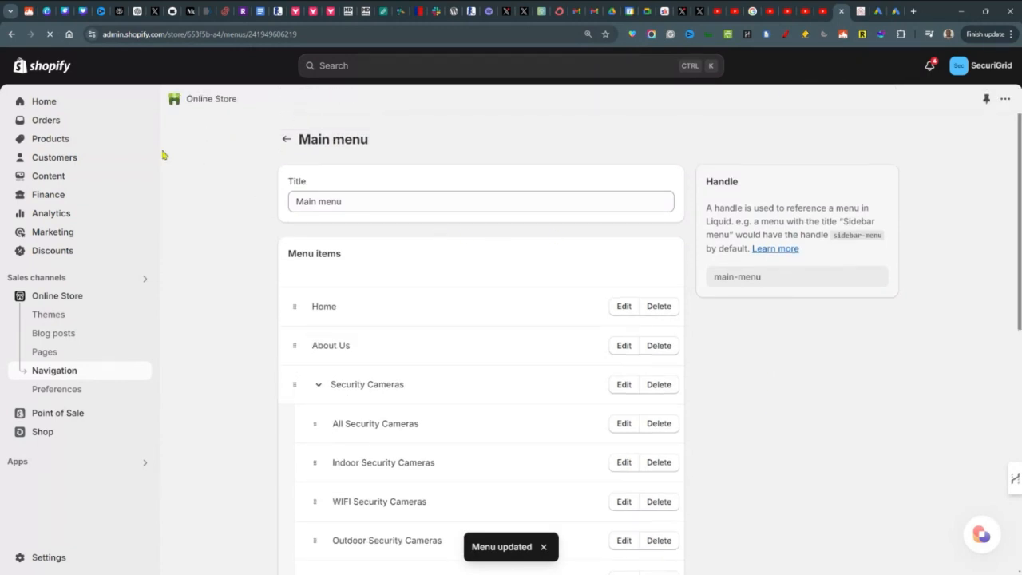
Step: Open the live About Us 2 page and check the About Us link in the storefront header, returning to the Shopify admin
click(46, 353)
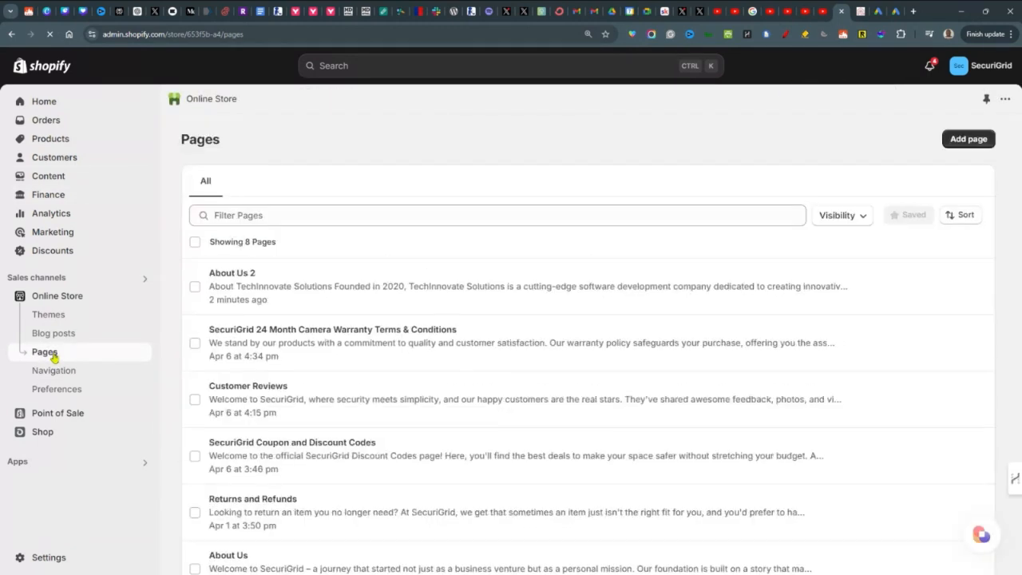
click(408, 291)
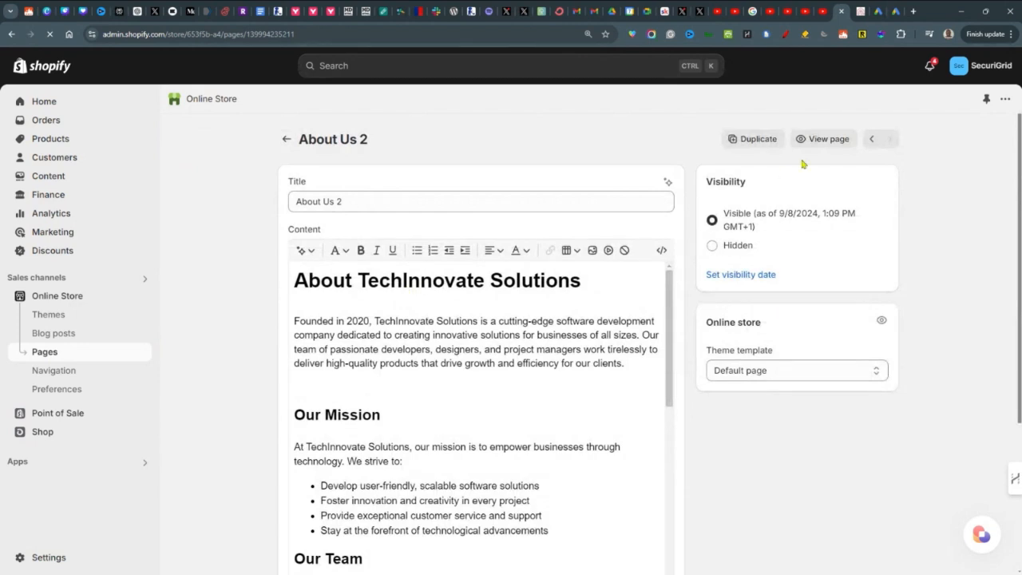
click(823, 147)
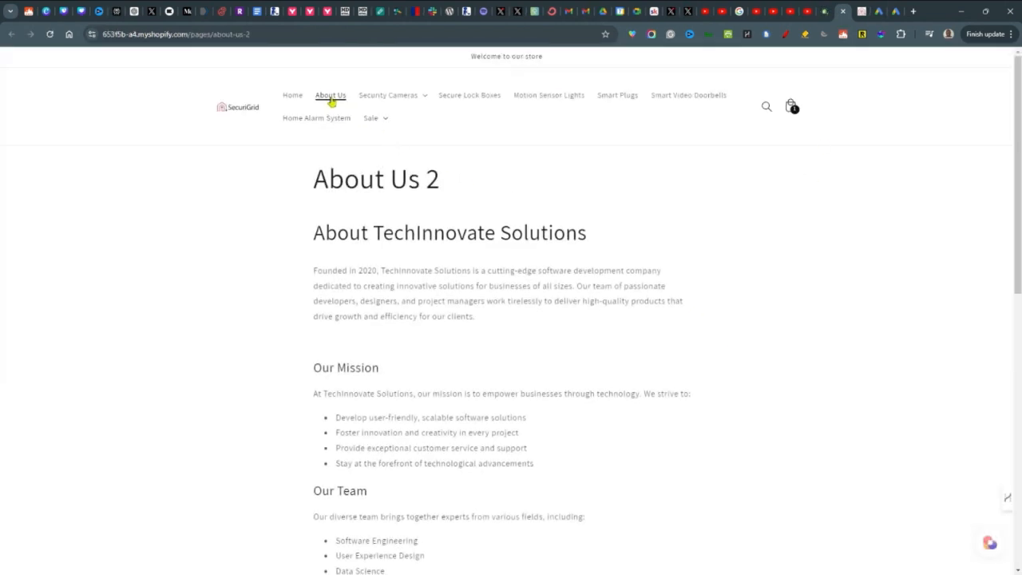
click(825, 11)
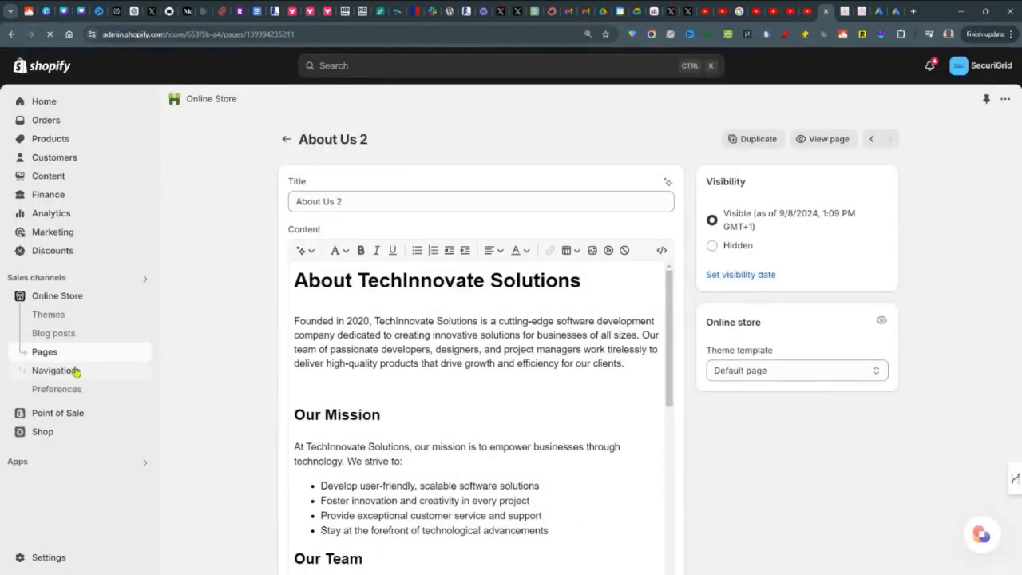
Step: Remove the About Us item from the main menu and save the menu
click(74, 373)
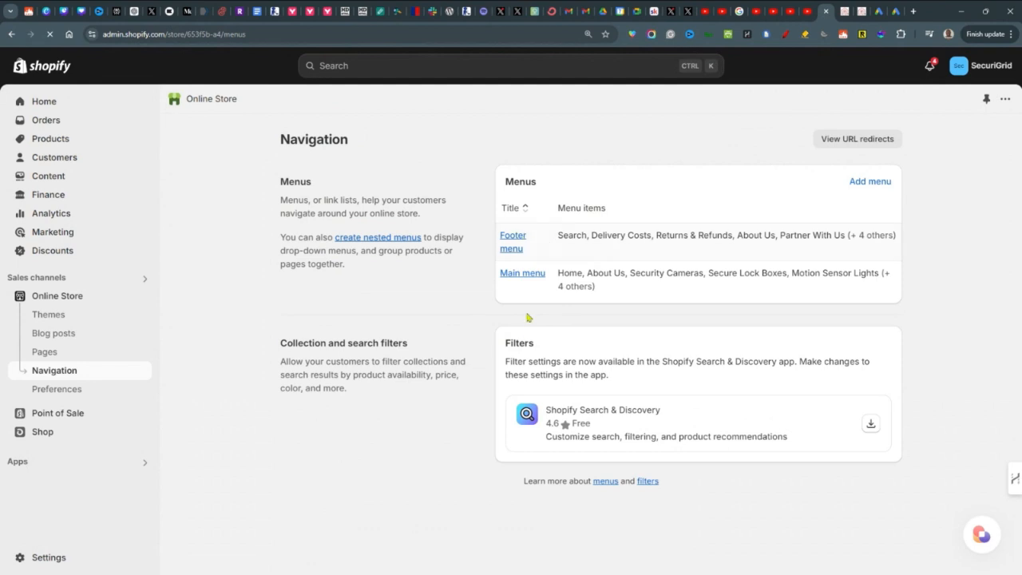
click(527, 275)
click(653, 349)
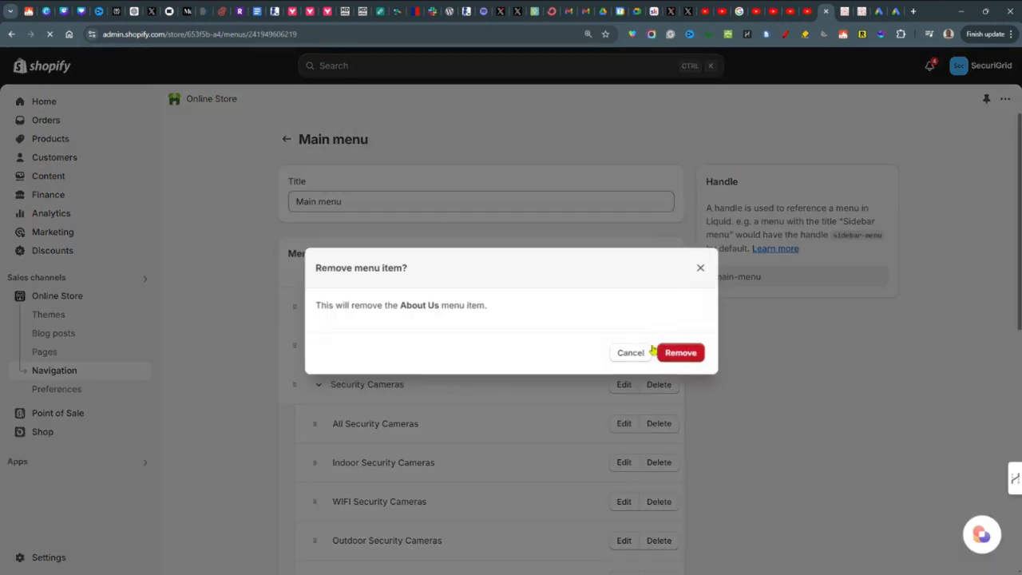
click(691, 356)
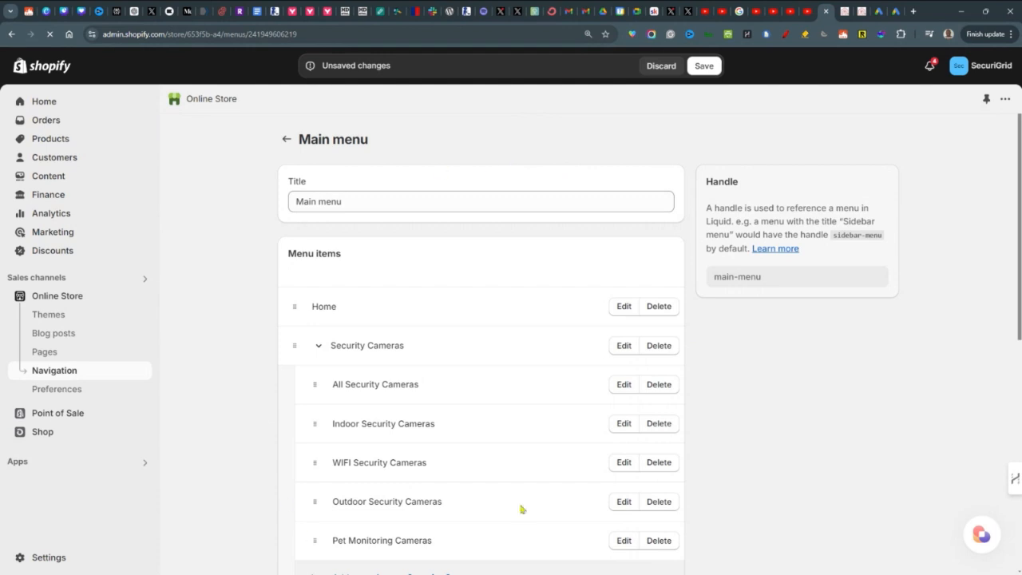
click(715, 68)
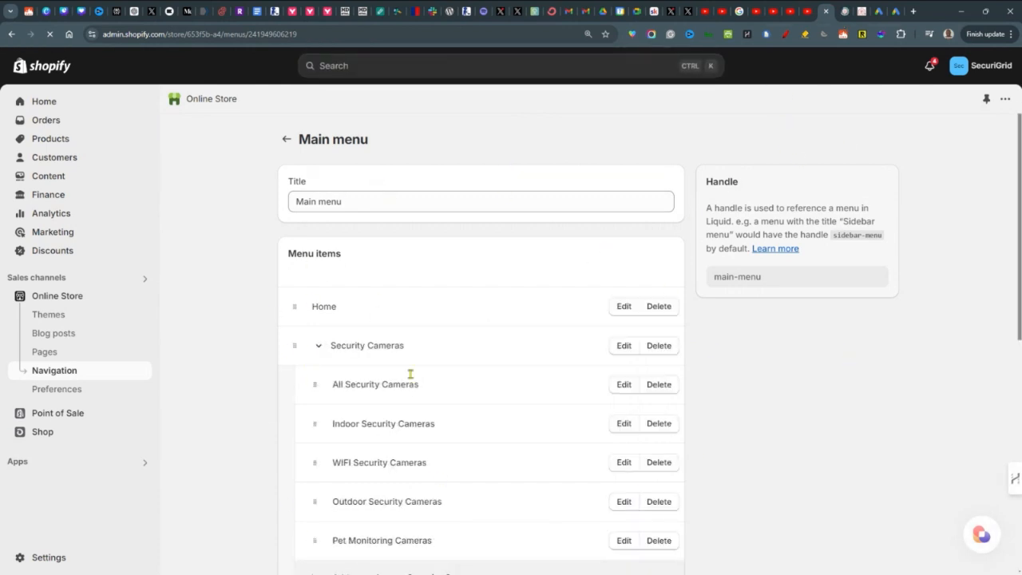
click(48, 351)
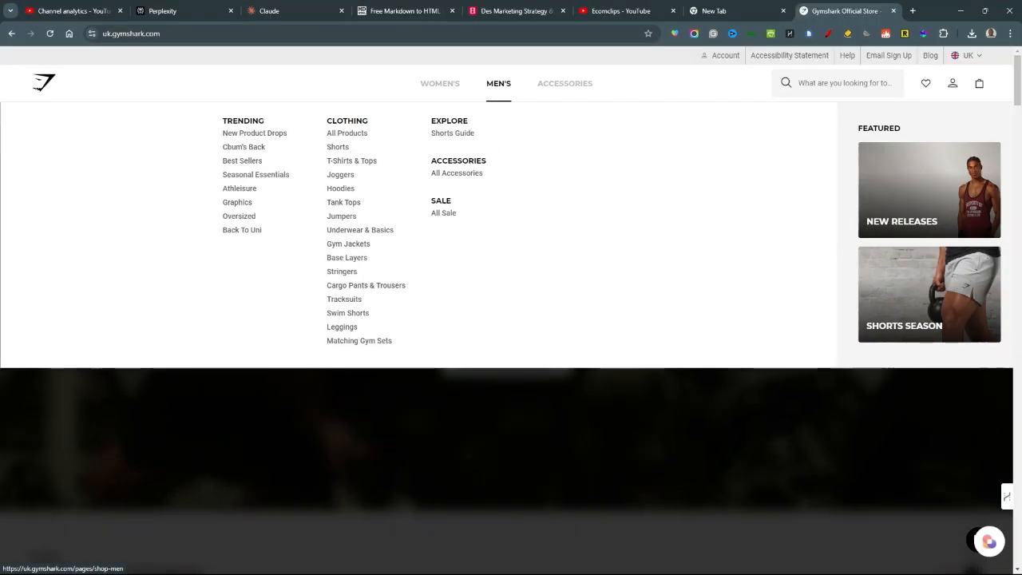
mouse_move(564, 83)
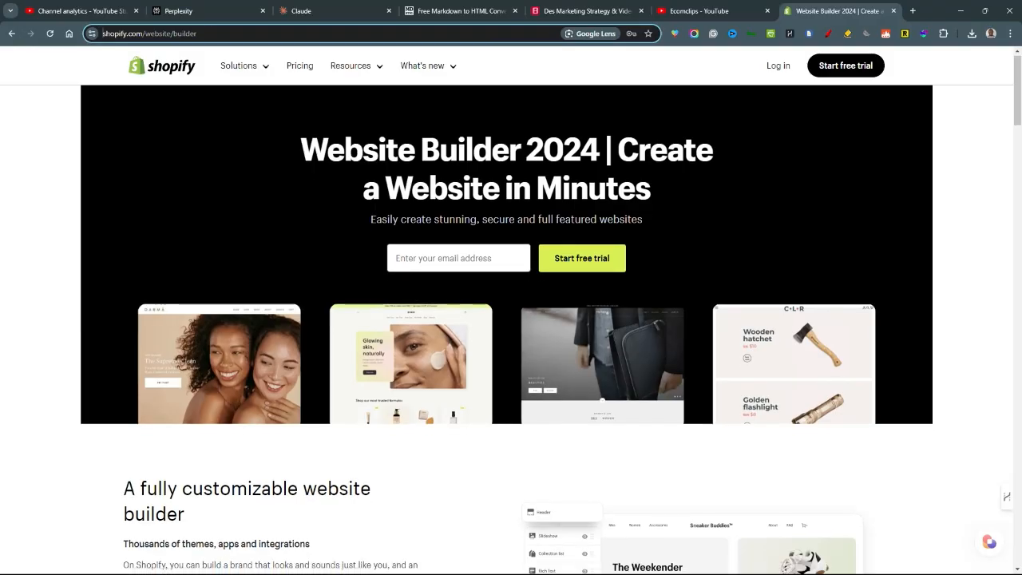
Step: Read through Shopify's website builder page, from the customization features to the steps for building a website
scroll(511, 319, down, 2)
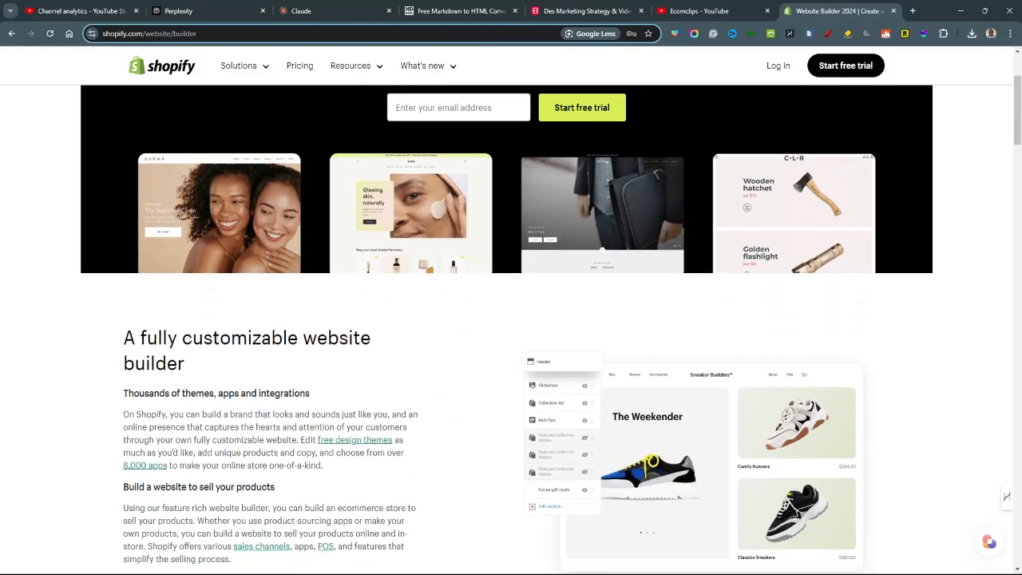
scroll(511, 319, down, 2)
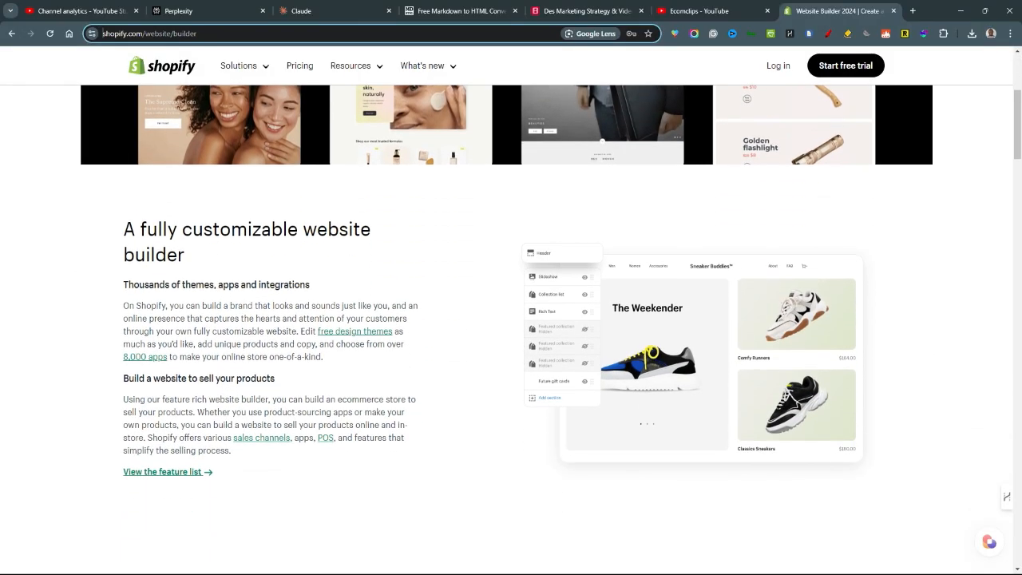
scroll(512, 320, down, 2)
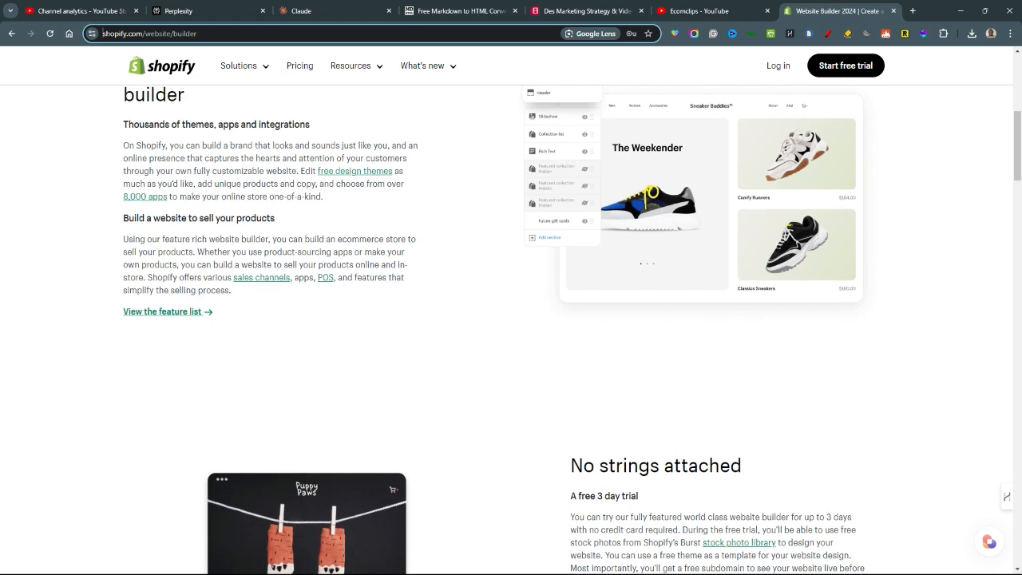
scroll(511, 320, down, 1)
scroll(511, 319, down, 2)
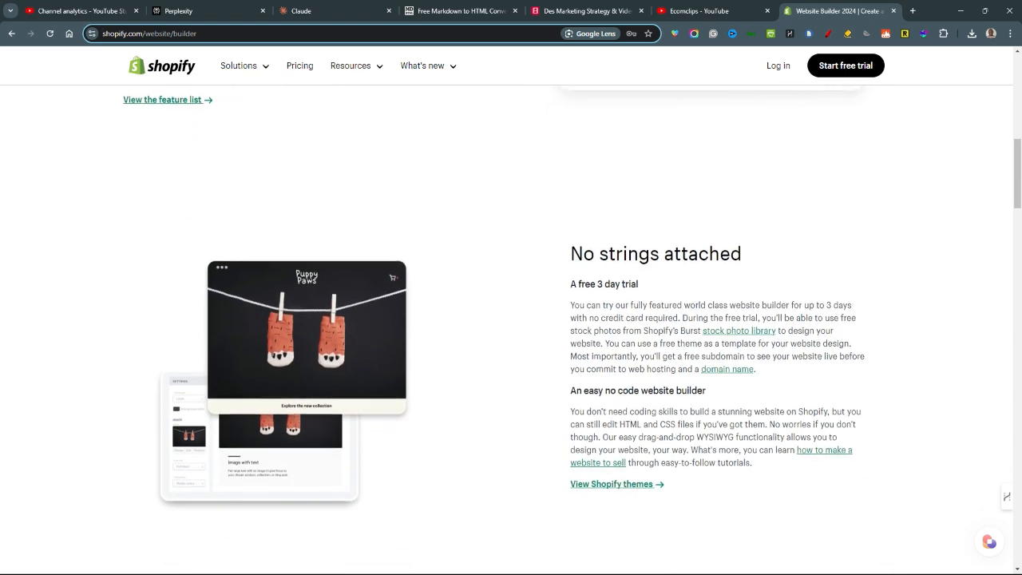
scroll(511, 319, down, 2)
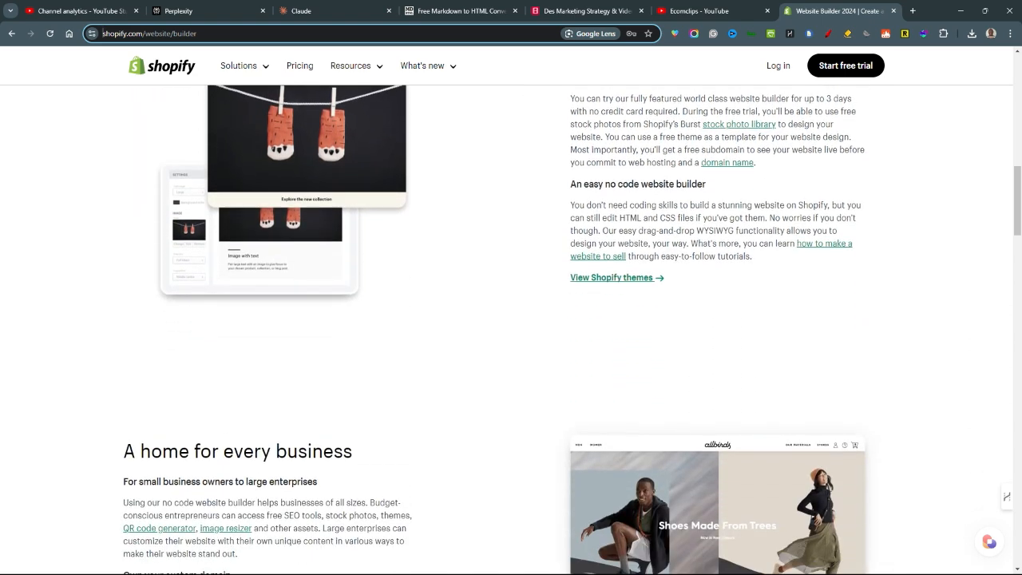
scroll(511, 319, down, 4)
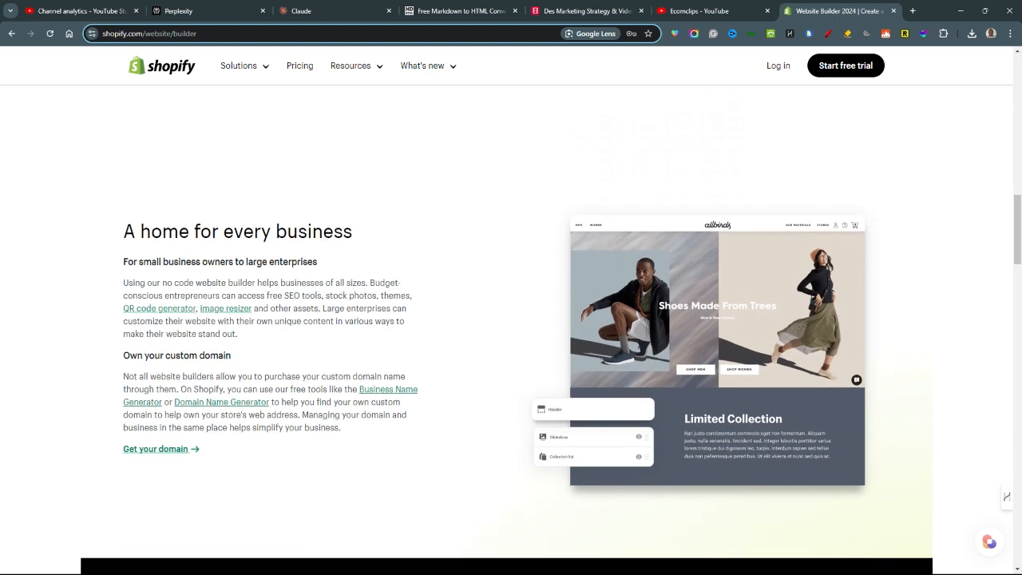
scroll(511, 319, down, 3)
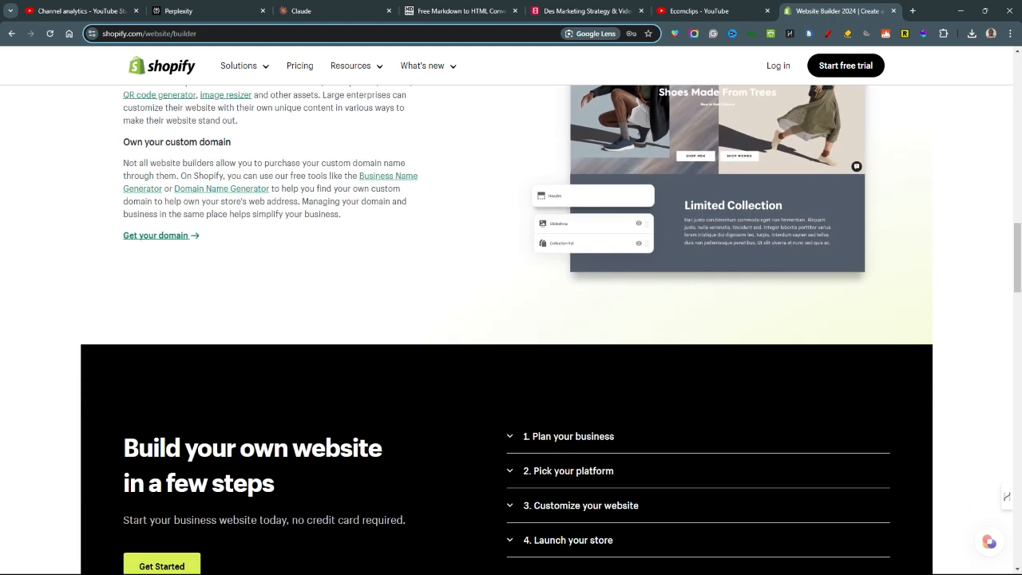